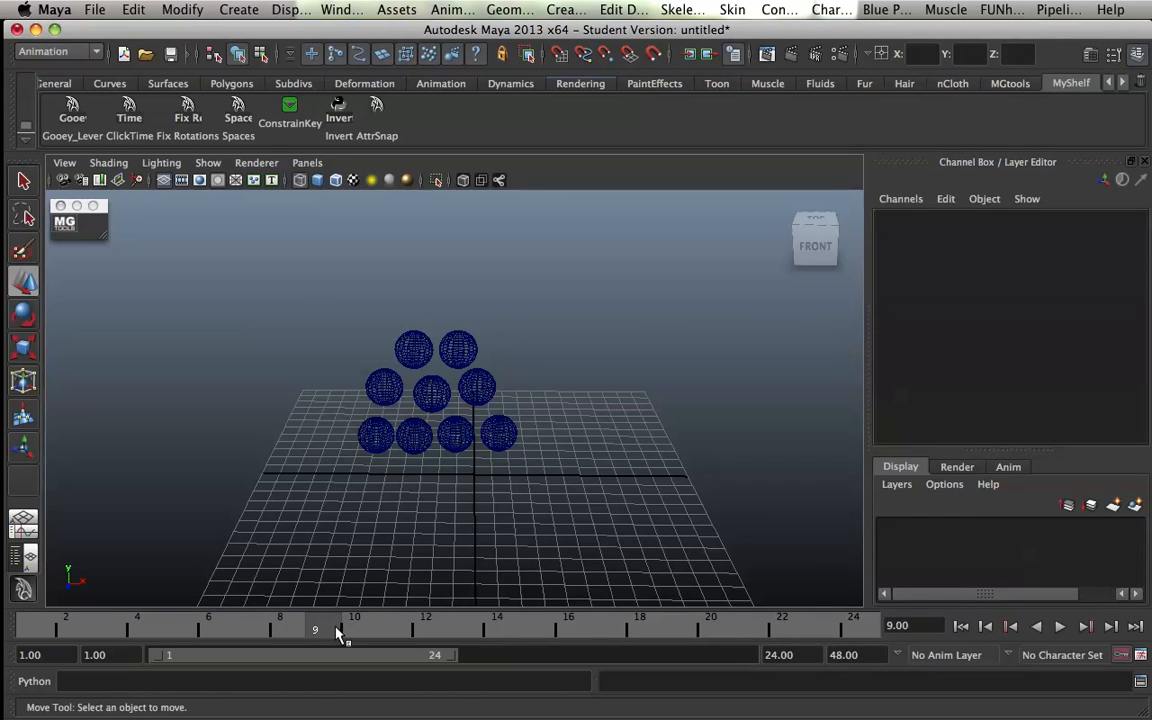
# Select all nine spheres and review their poses between frames 1 and 9 by playing back and scrubbing the timeline.
pyautogui.hotkey('alt', 'v')
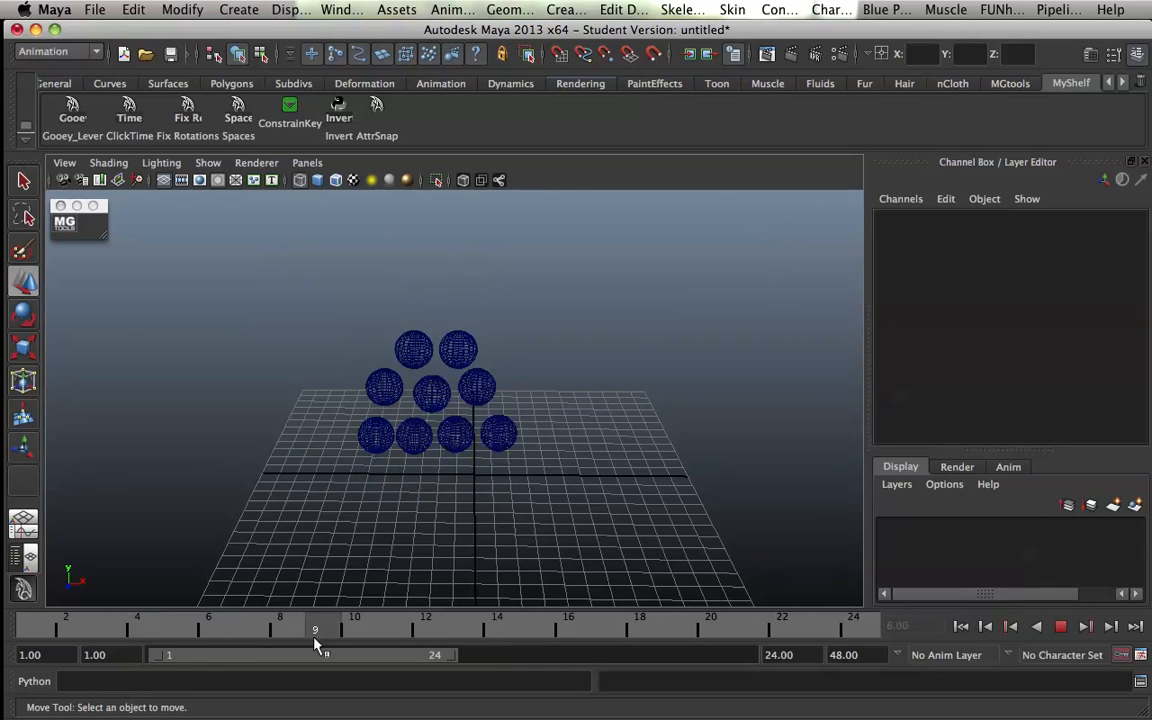
pyautogui.moveTo(58, 625)
pyautogui.mouseDown()
pyautogui.moveTo(425, 627)
pyautogui.moveTo(206, 628)
pyautogui.moveTo(360, 625)
pyautogui.mouseUp()
pyautogui.moveTo(386, 489); pyautogui.dragTo(790, 318)
pyautogui.hotkey('alt', 'v')
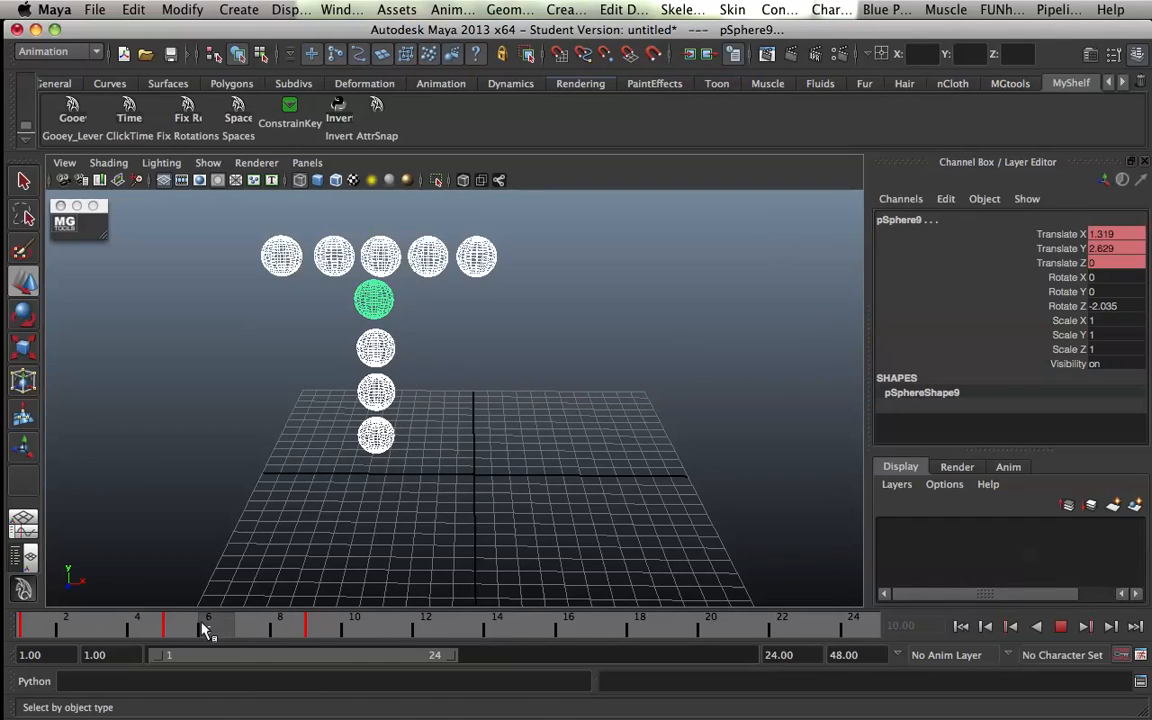
pyautogui.hotkey('alt', 'v')
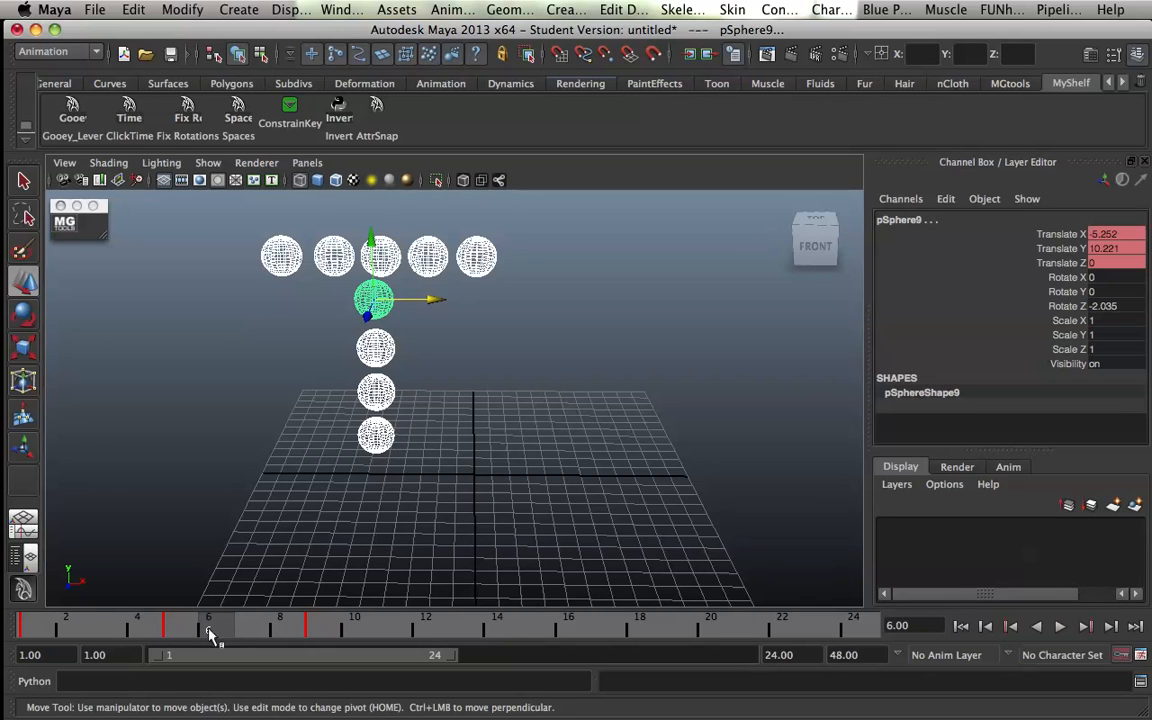
pyautogui.hotkey('alt', 'v')
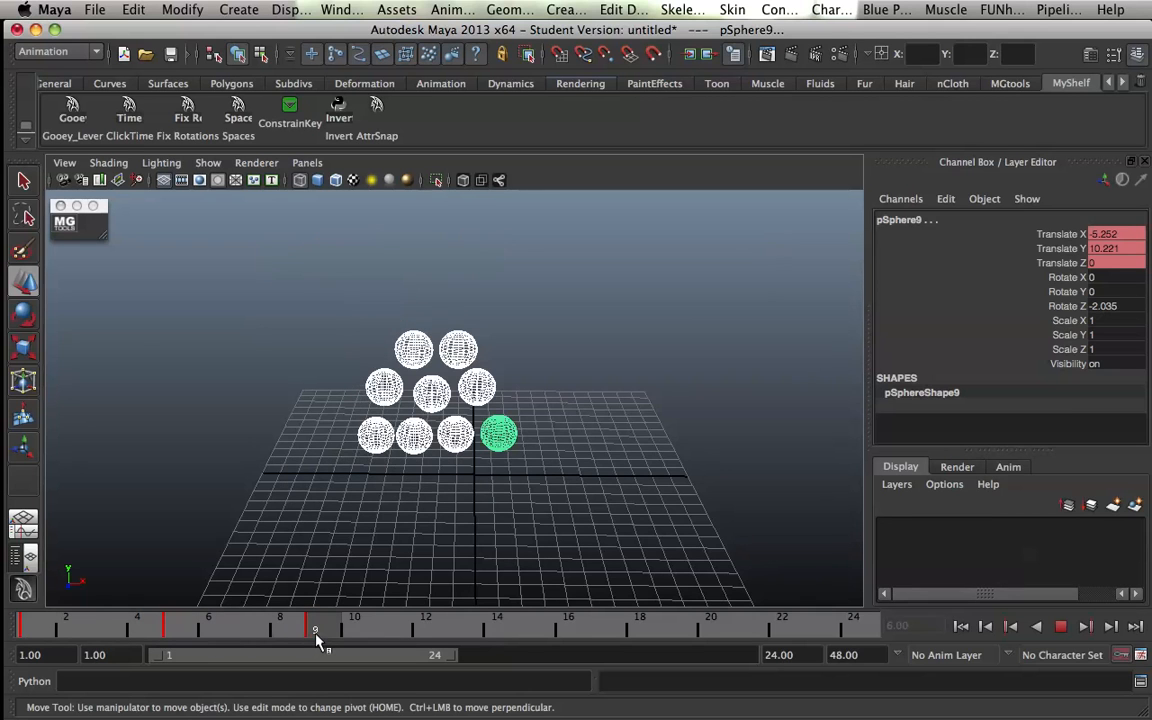
pyautogui.click(314, 633)
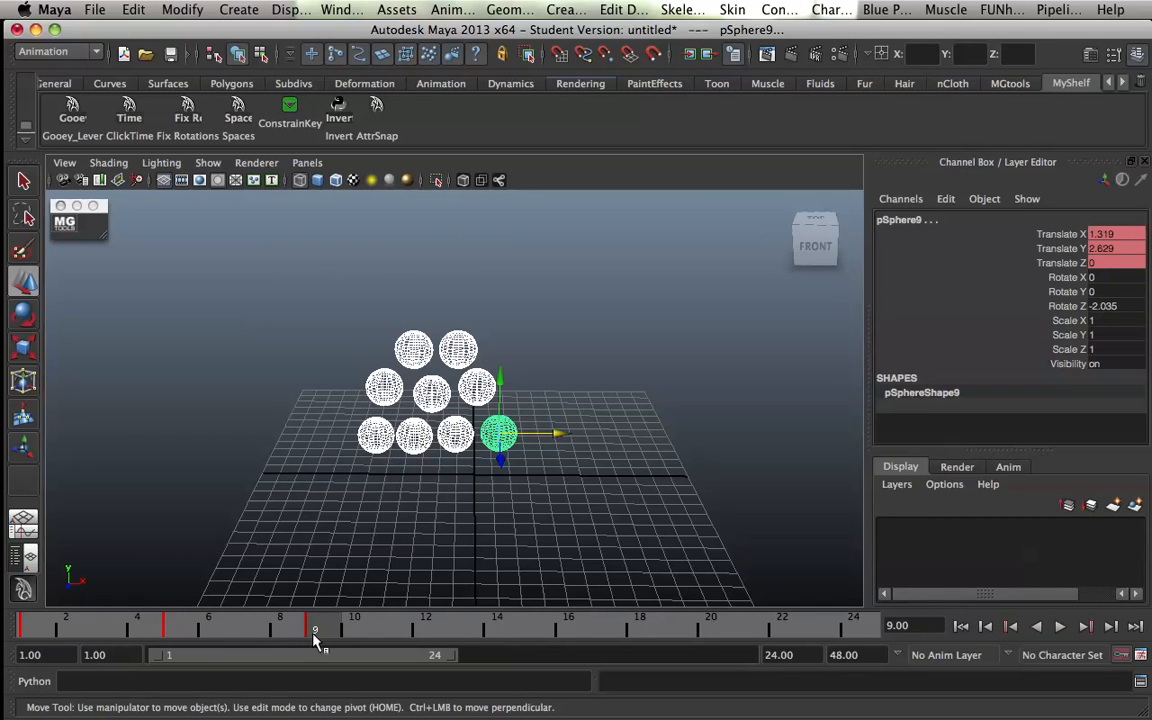
pyautogui.moveTo(314, 635)
pyautogui.mouseDown()
pyautogui.moveTo(159, 630)
pyautogui.moveTo(316, 636)
pyautogui.mouseUp()
pyautogui.hotkey('alt', 'v')
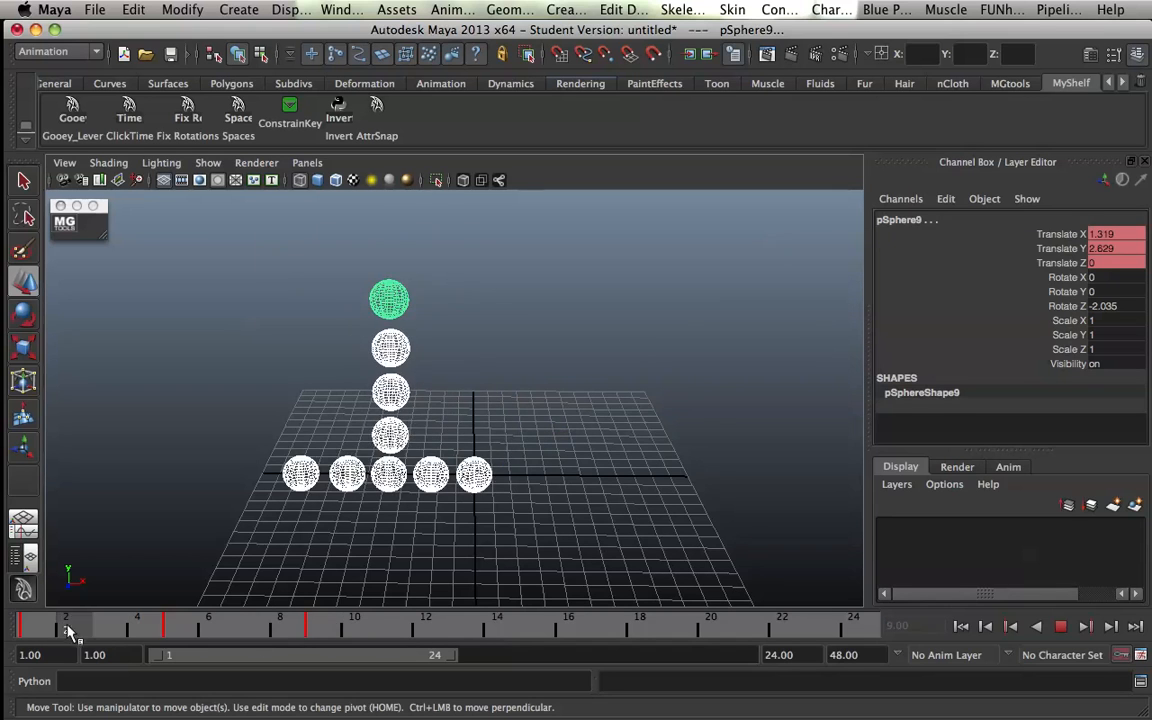
pyautogui.click(211, 628)
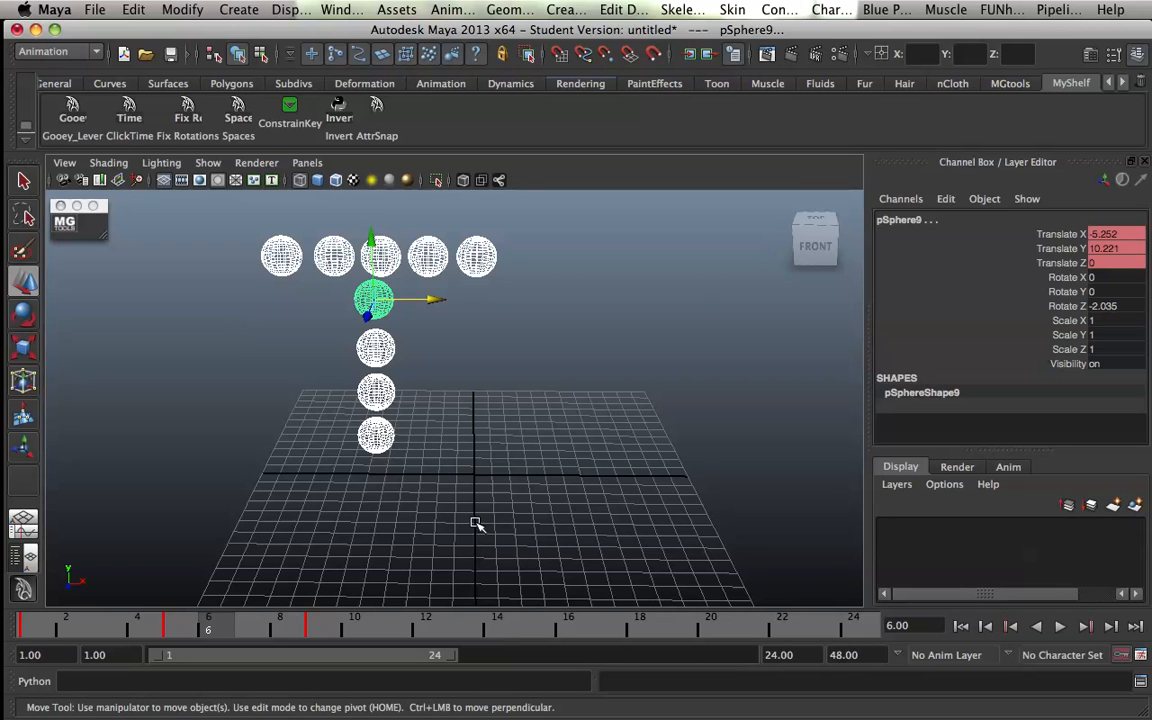
# Deselect the spheres, open the Click Timing tool and place its window beside them.
pyautogui.click(500, 305)
pyautogui.rightClick(488, 366)
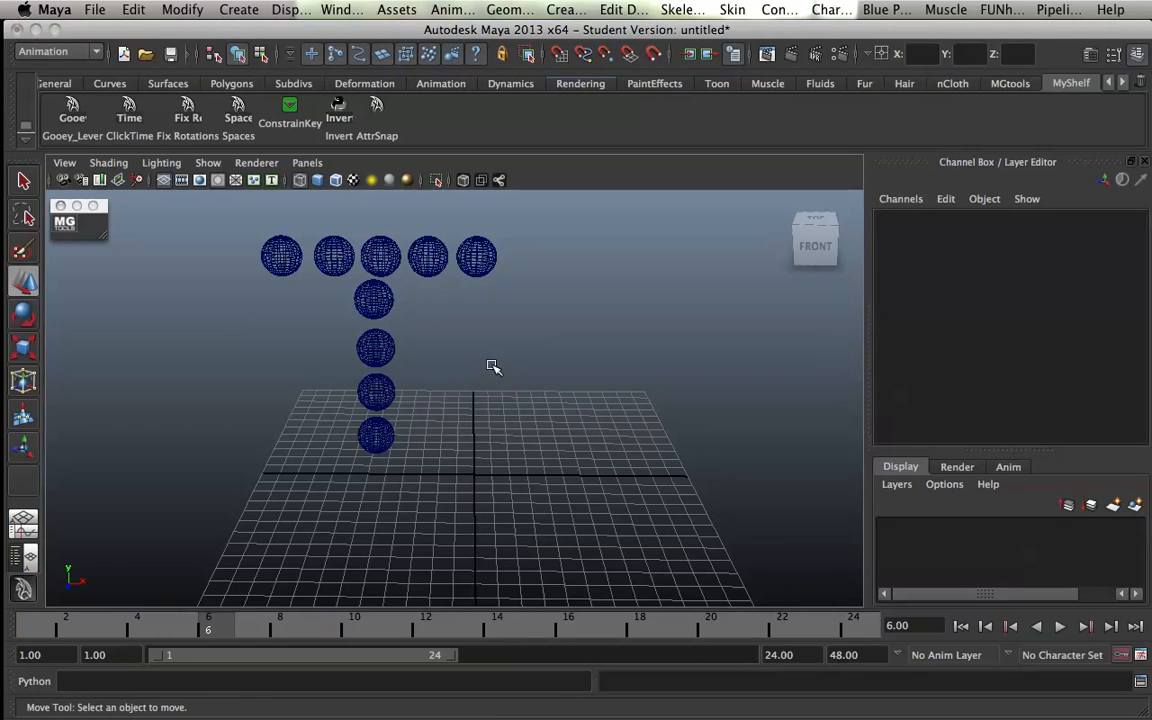
pyautogui.moveTo(498, 260); pyautogui.dragTo(690, 207)
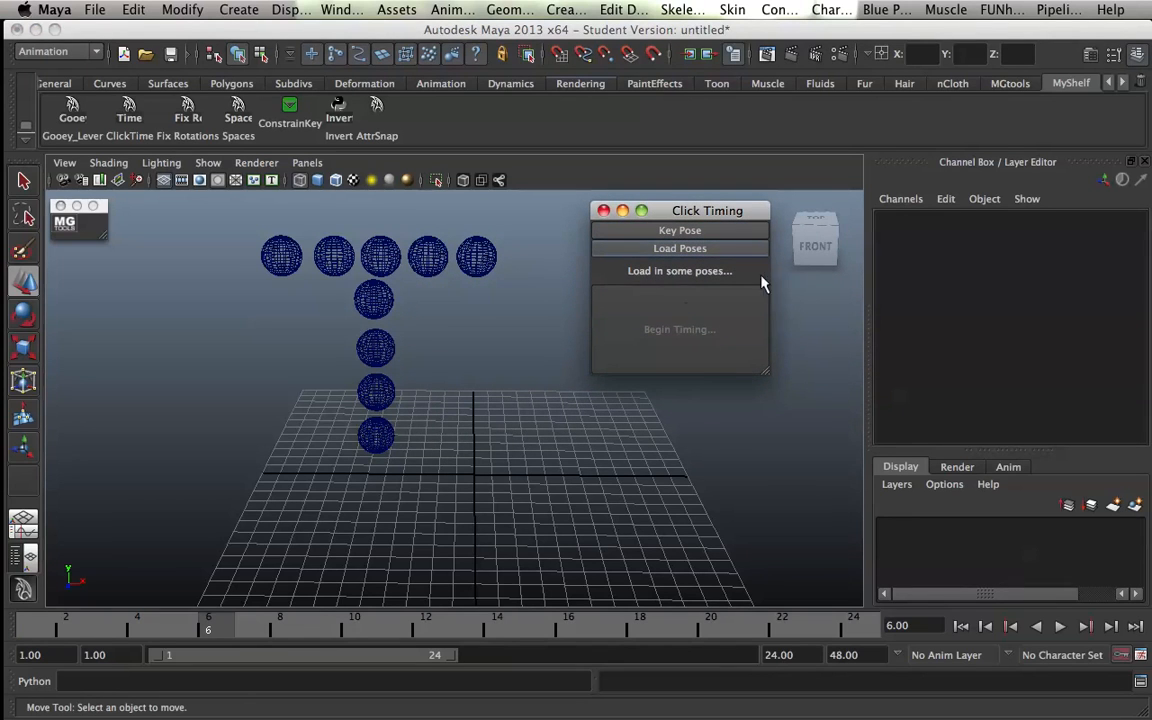
# Select all nine spheres and load their animated poses into Click Timing.
pyautogui.moveTo(547, 228); pyautogui.dragTo(243, 505)
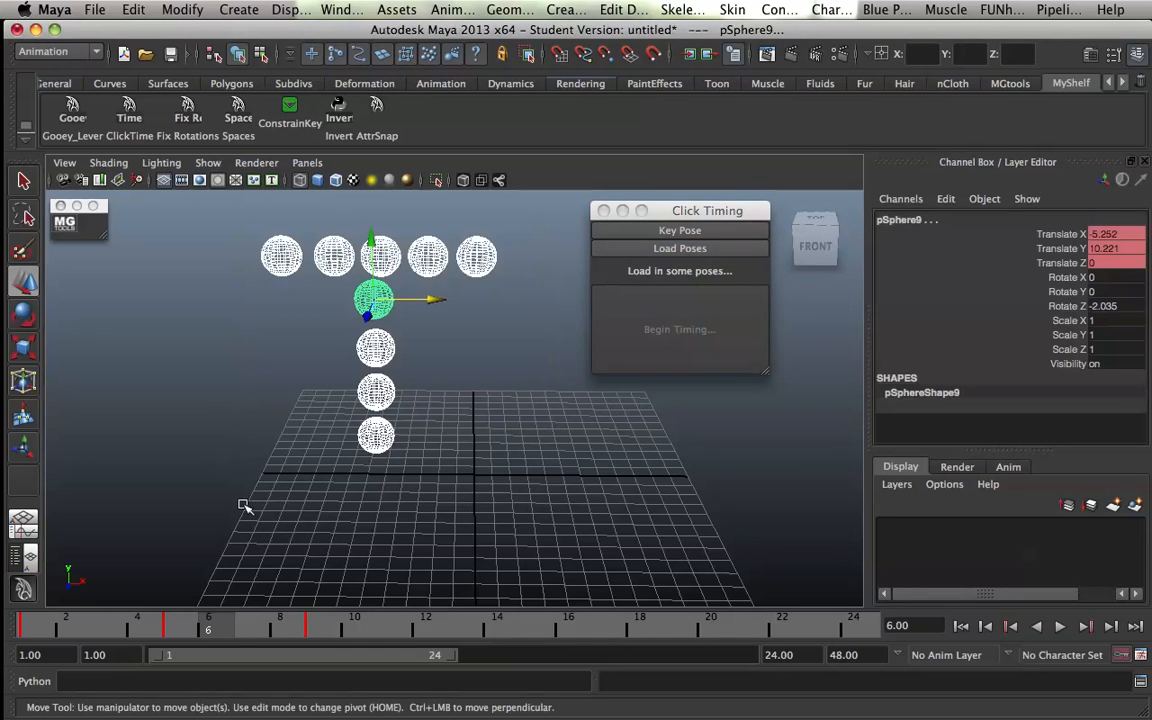
pyautogui.moveTo(237, 632); pyautogui.dragTo(193, 635)
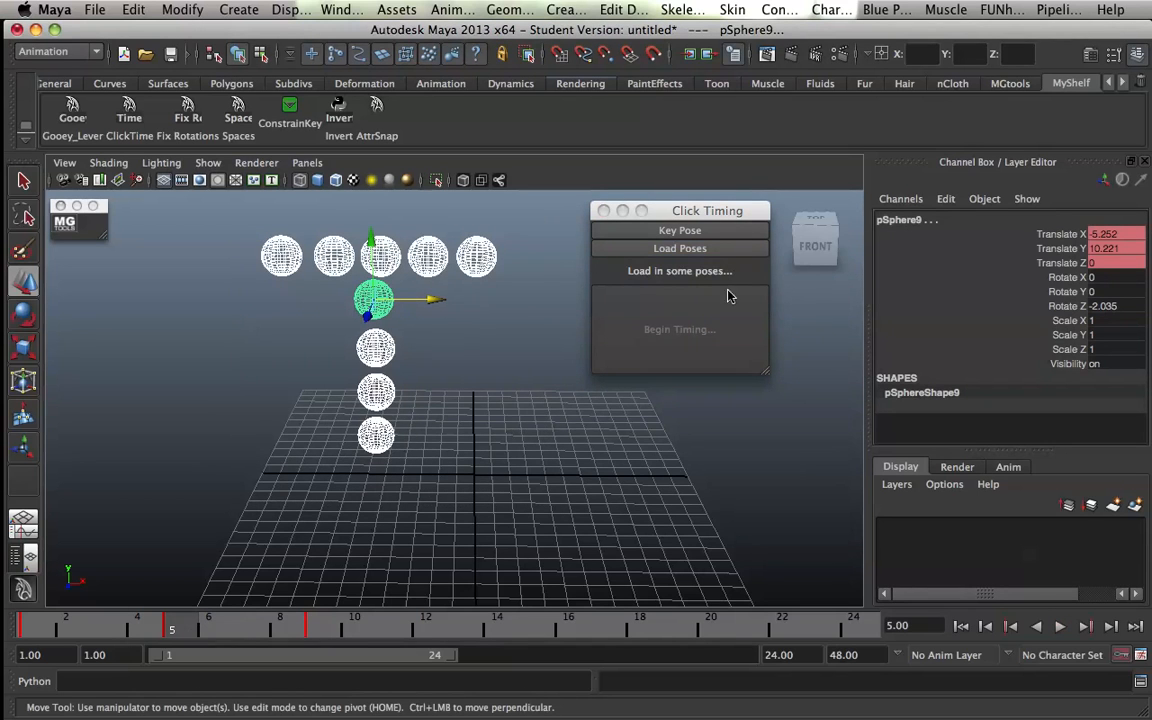
pyautogui.click(684, 253)
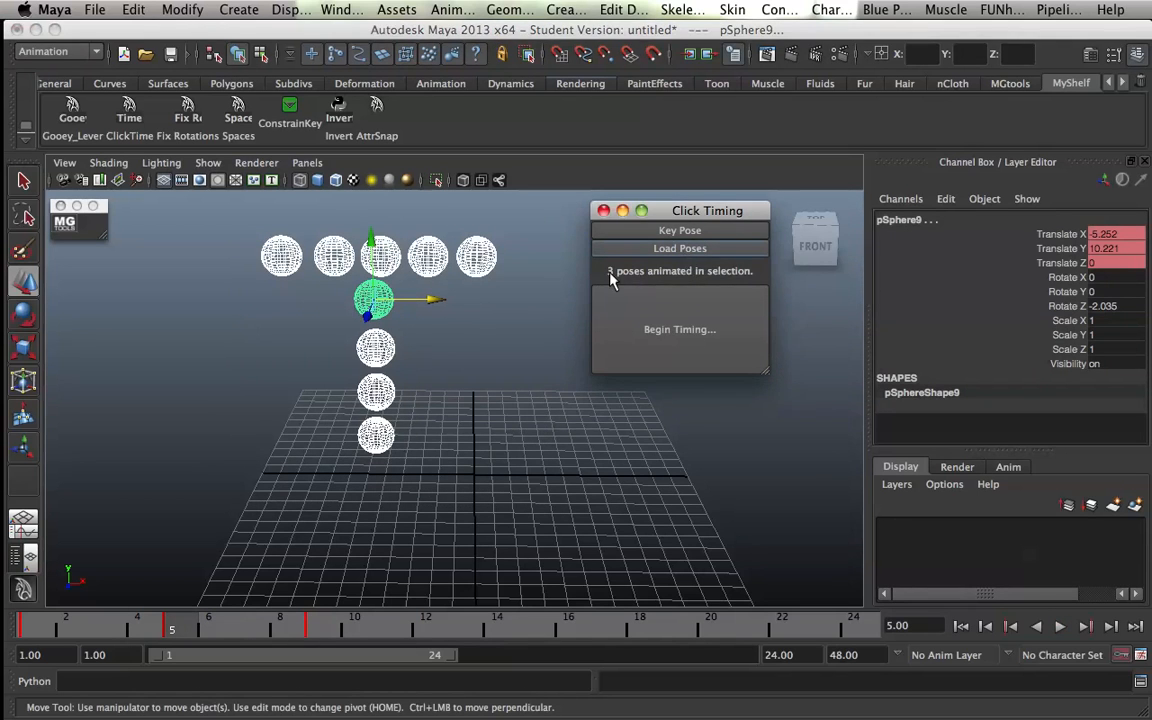
pyautogui.moveTo(170, 625)
pyautogui.mouseDown()
pyautogui.moveTo(75, 628)
pyautogui.moveTo(343, 623)
pyautogui.moveTo(45, 628)
pyautogui.moveTo(316, 628)
pyautogui.moveTo(45, 636)
pyautogui.moveTo(190, 635)
pyautogui.mouseUp()
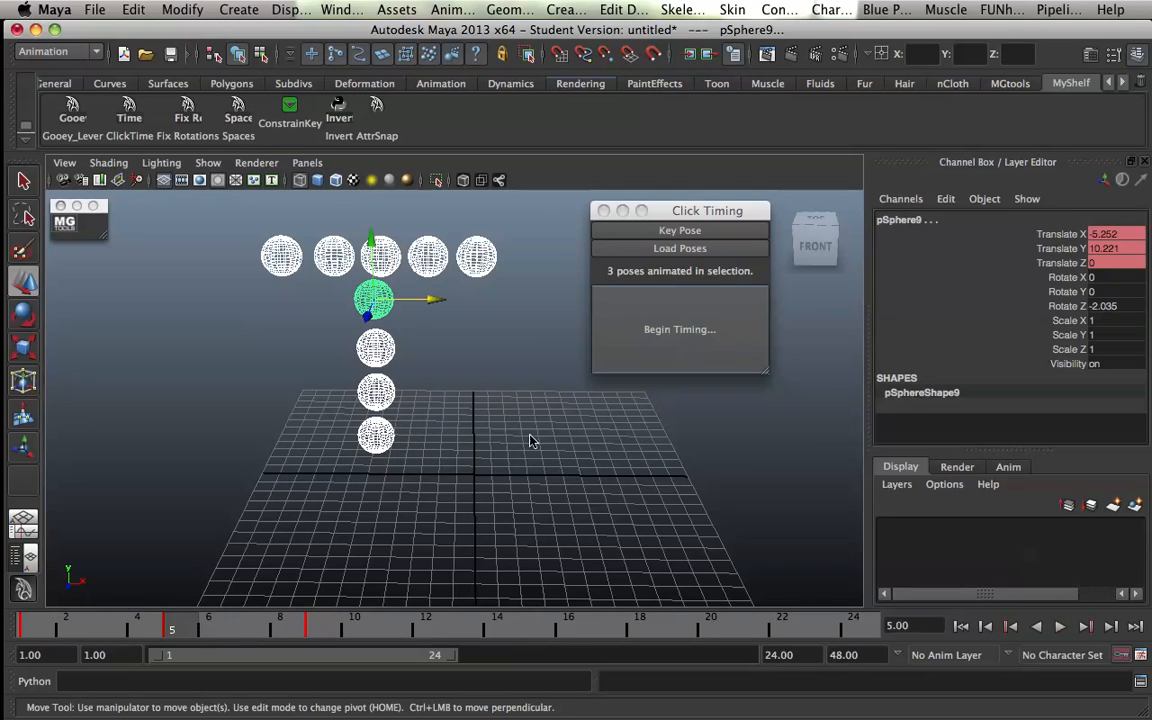
# Time out the three loaded sphere poses in Click Timing and scrub through the new key positions.
pyautogui.click(660, 334)
pyautogui.click(658, 337)
pyautogui.click(658, 337)
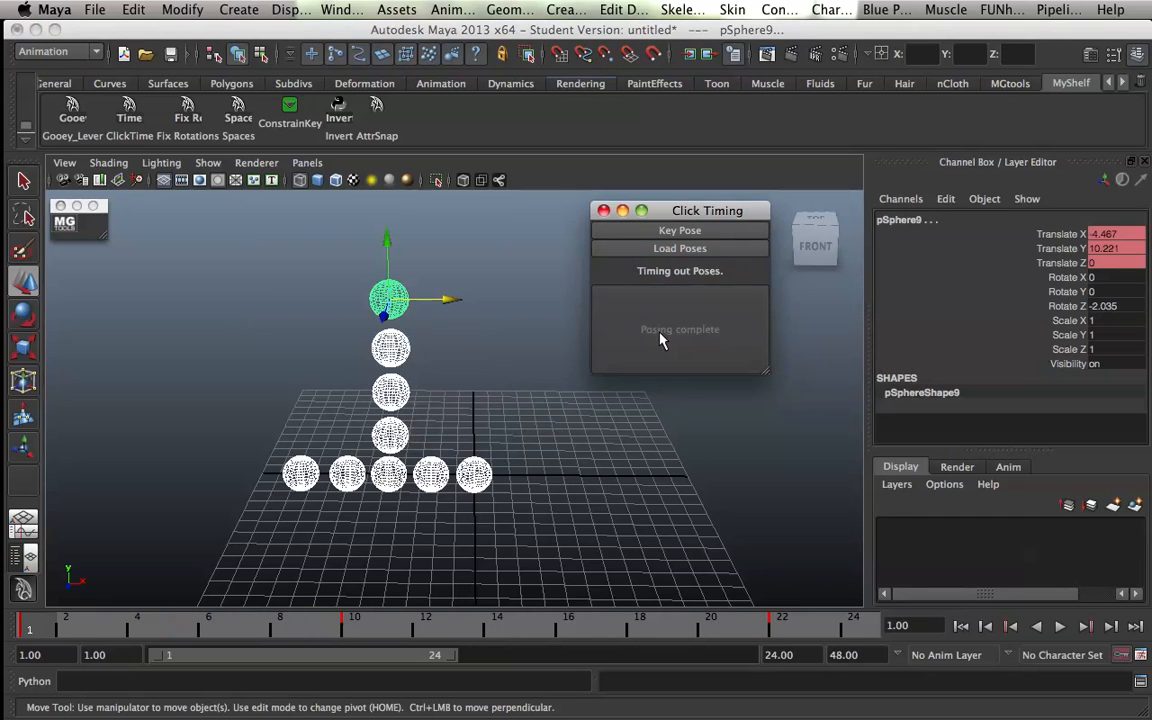
pyautogui.moveTo(94, 621); pyautogui.dragTo(184, 614)
# Reload the sphere poses in Click Timing and extend the playback range to frame 48.
pyautogui.click(695, 250)
pyautogui.moveTo(94, 614); pyautogui.dragTo(245, 628)
pyautogui.moveTo(447, 662); pyautogui.dragTo(738, 658)
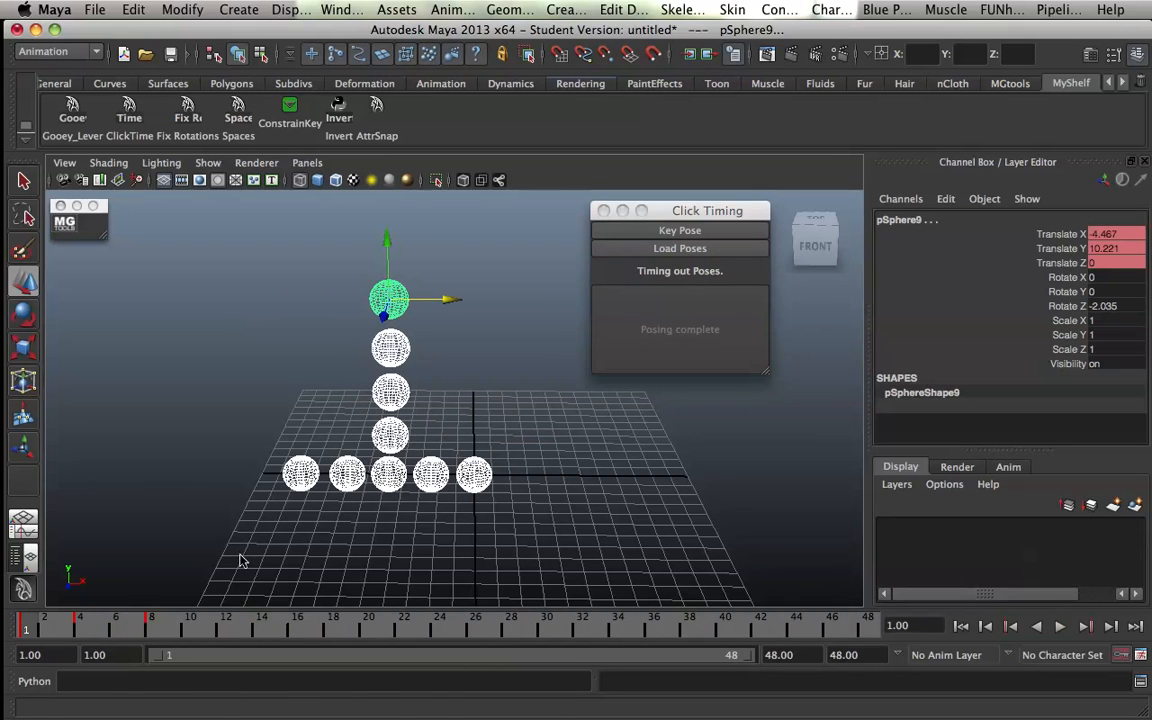
# Retime the spheres' poses in Click Timing to about frames 22 and 43 and play back the result.
pyautogui.click(724, 250)
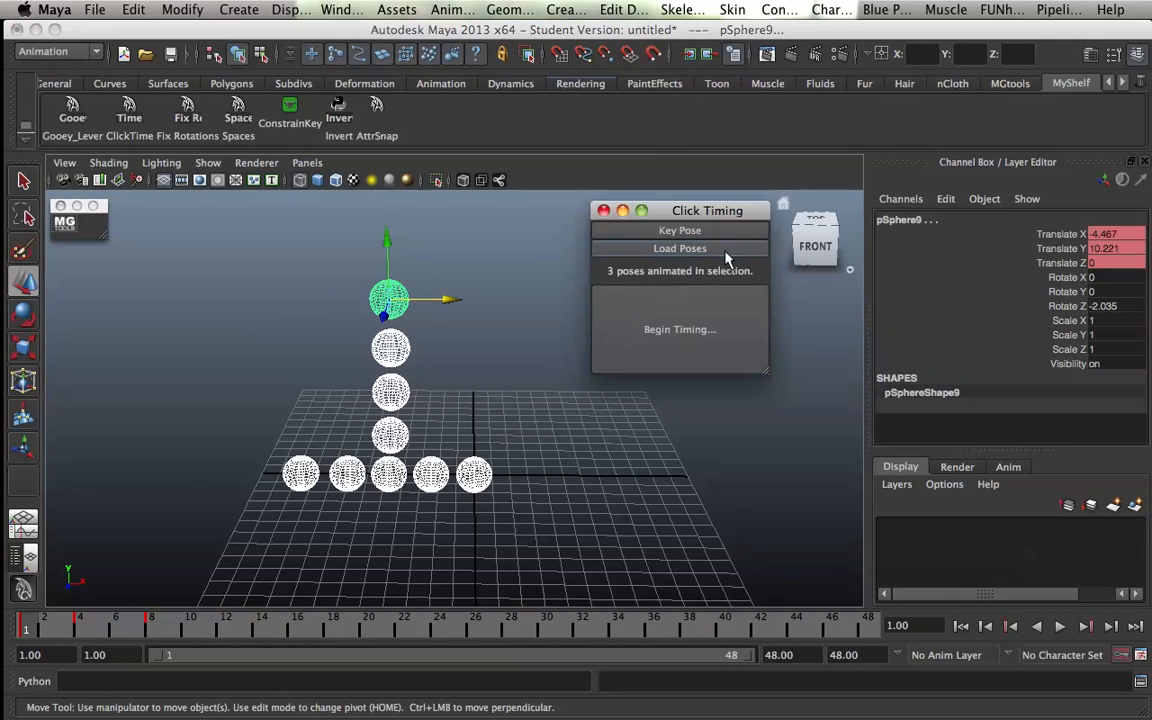
pyautogui.click(640, 331)
pyautogui.click(640, 330)
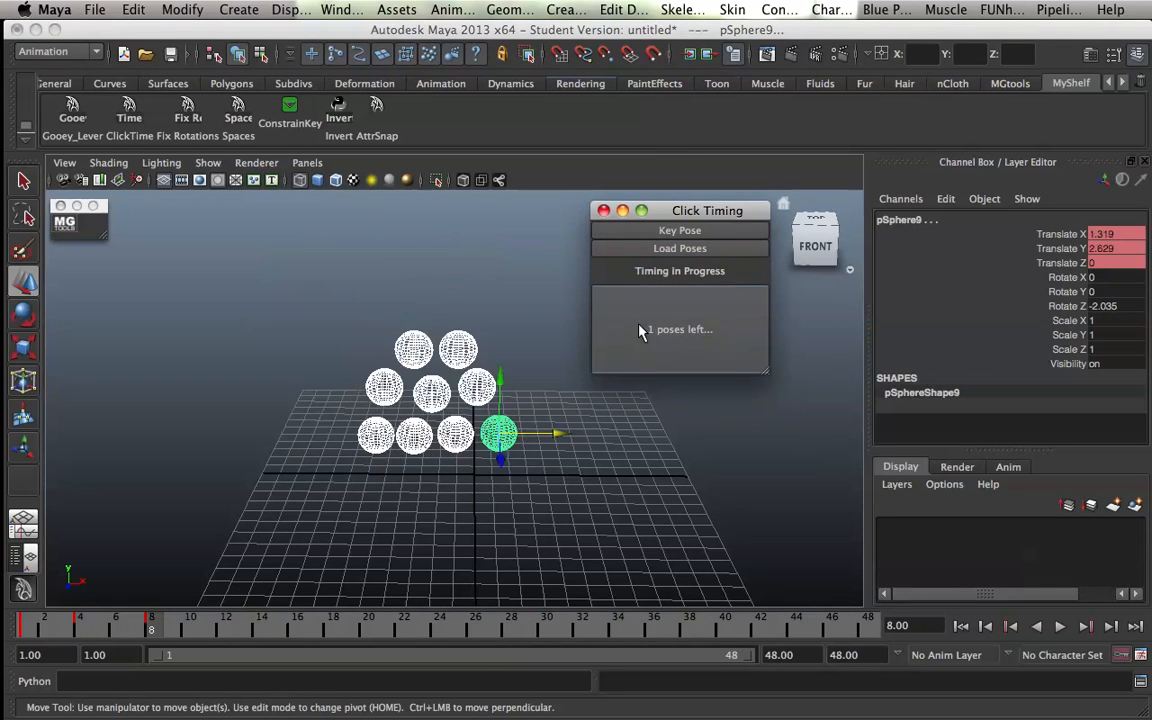
pyautogui.click(640, 330)
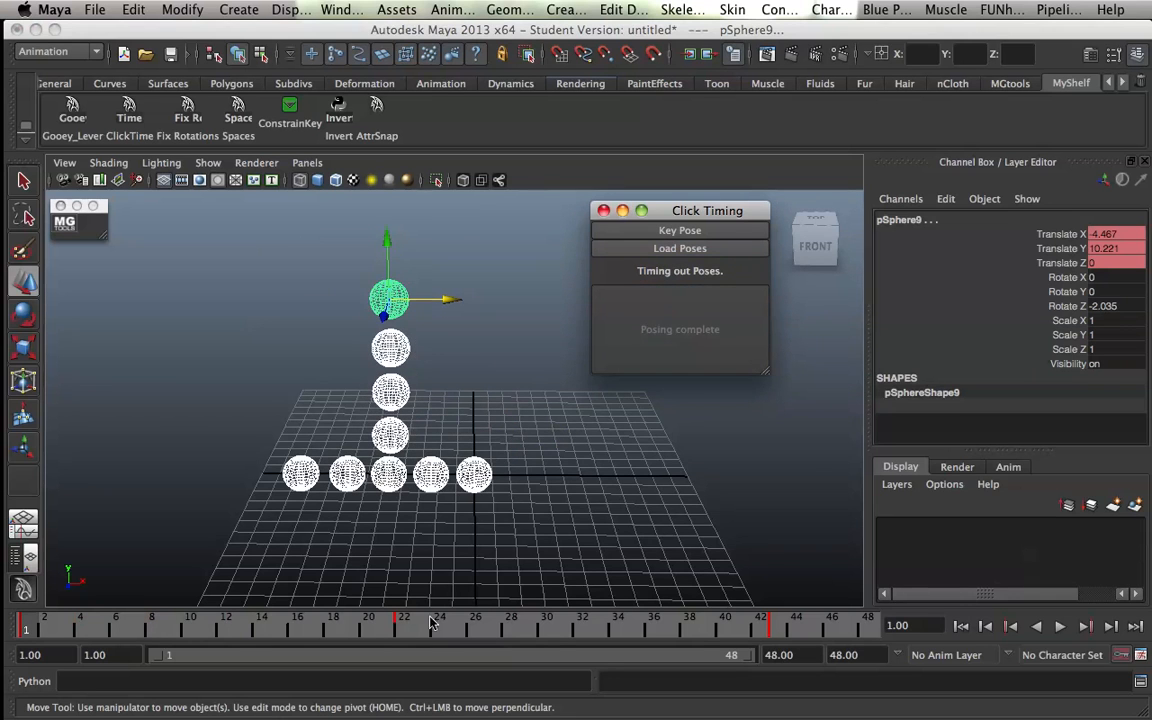
pyautogui.moveTo(22, 636); pyautogui.dragTo(3, 598)
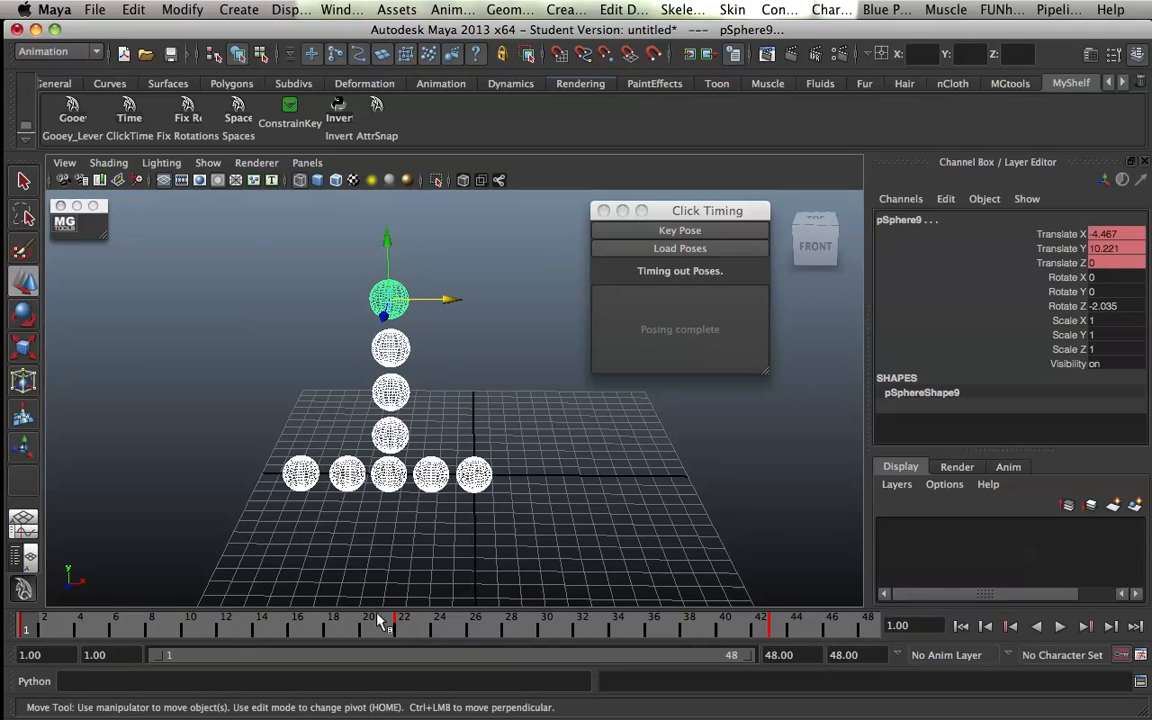
pyautogui.hotkey('alt', 'v')
pyautogui.hotkey('alt', 'v')
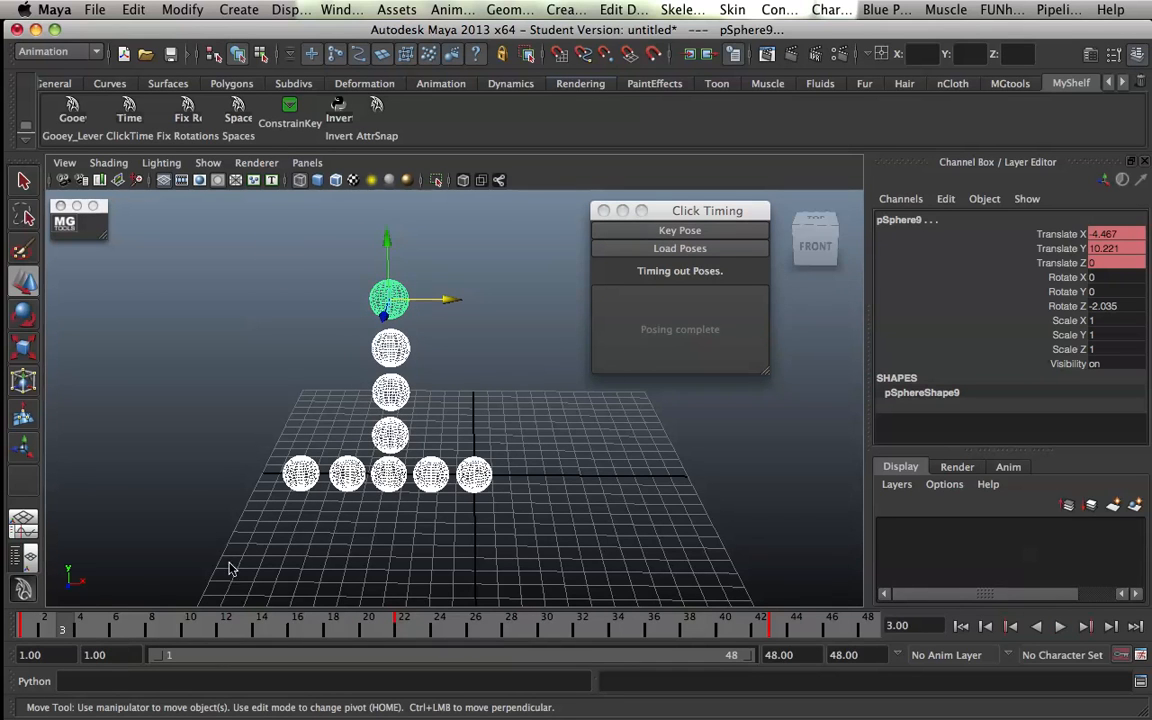
pyautogui.hotkey('alt', 'v')
# Delete the frame 22 key from pSphere1's Translate X curve in the Graph Editor.
pyautogui.click(398, 625)
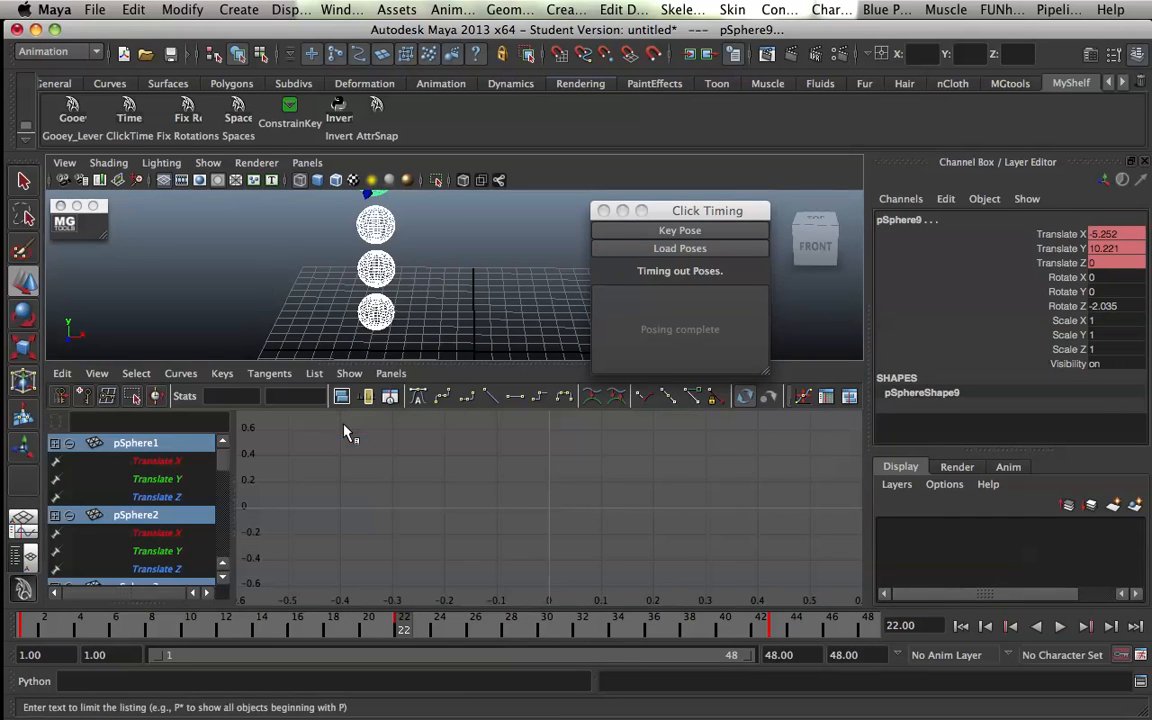
pyautogui.click(162, 462)
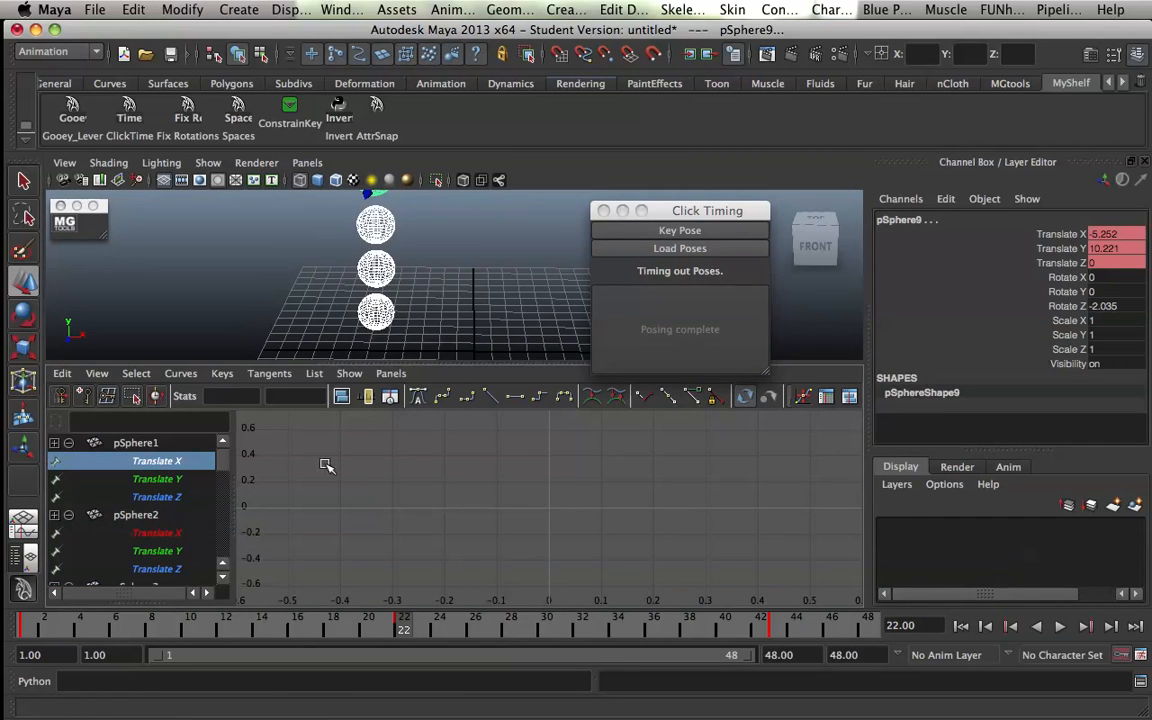
pyautogui.press('f')
pyautogui.moveTo(531, 560); pyautogui.dragTo(581, 597)
pyautogui.press('Delete')
# Collapse the Graph Editor, reselect all nine spheres and reload their poses in Click Timing.
pyautogui.click(475, 350)
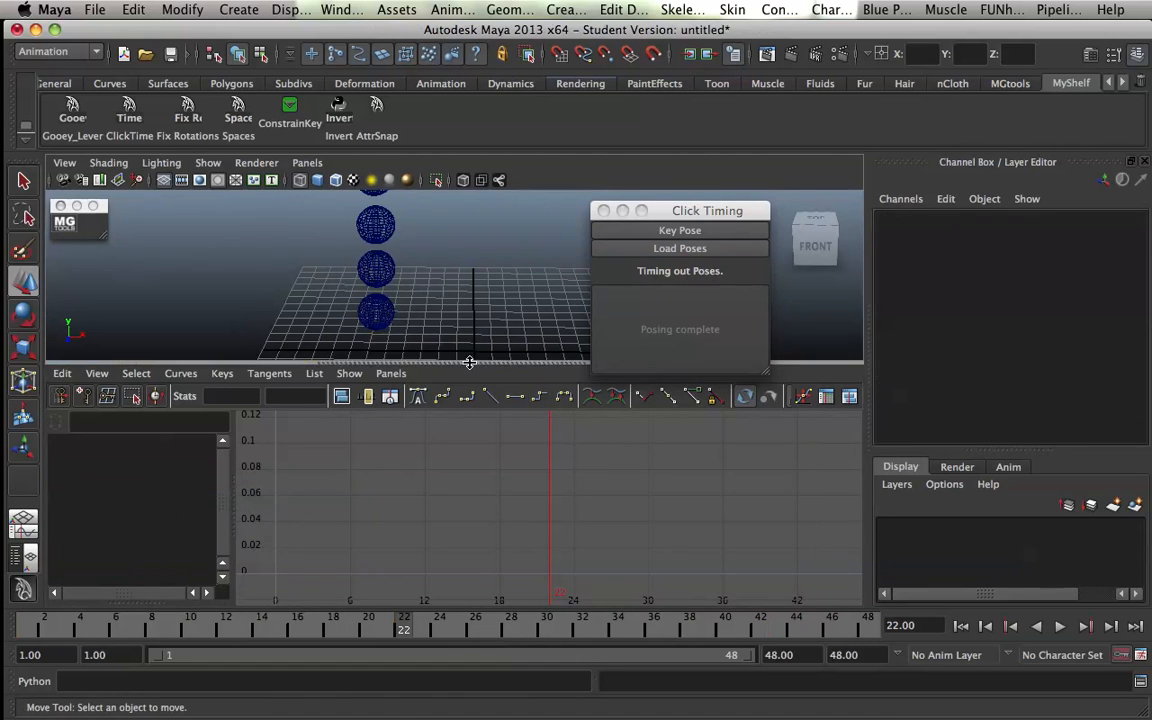
pyautogui.press('space')
pyautogui.moveTo(251, 500); pyautogui.dragTo(495, 210)
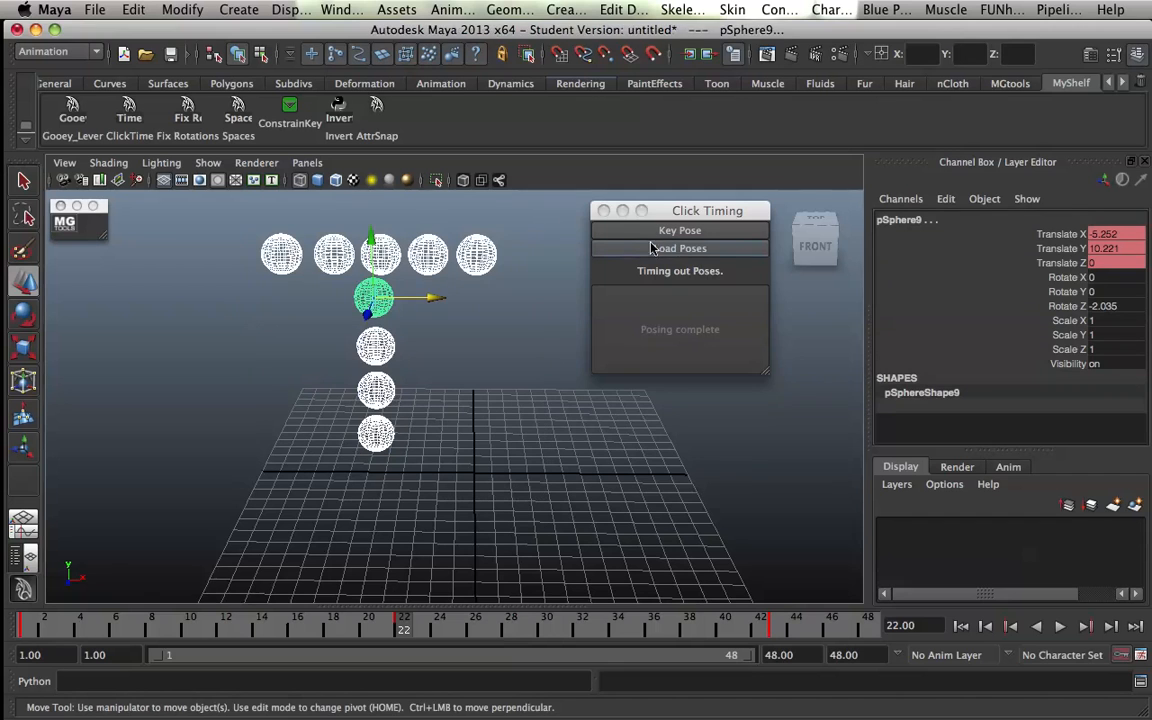
pyautogui.click(615, 248)
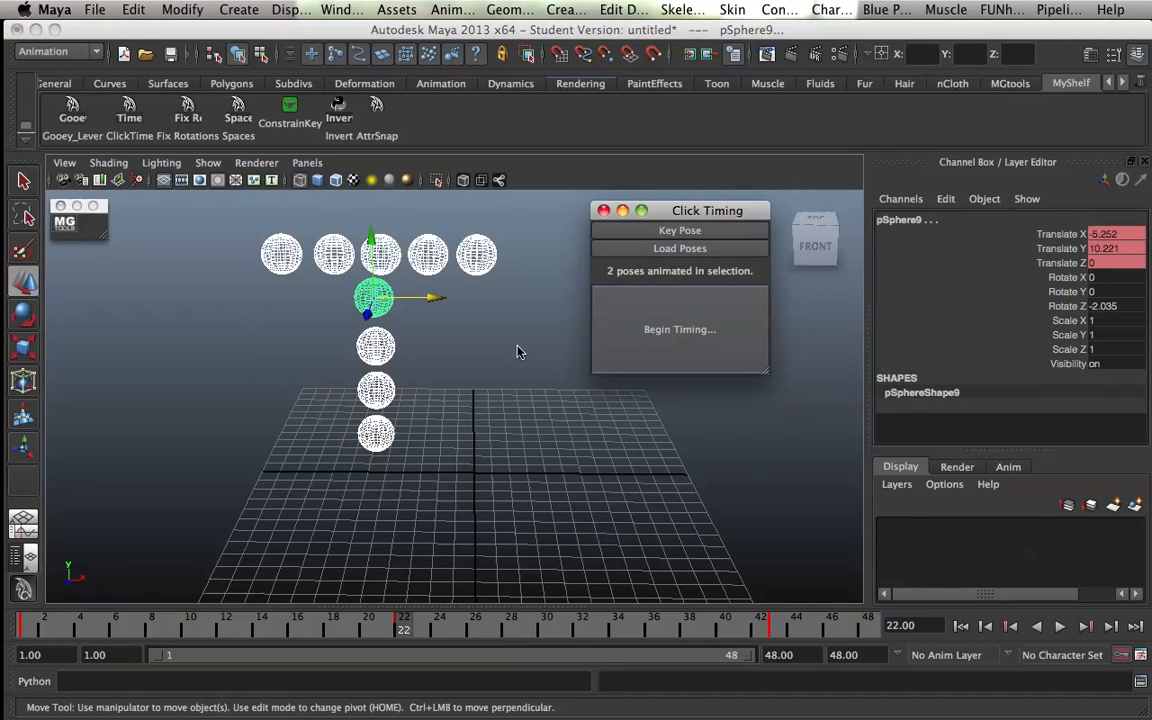
# Key a full pose on all selected spheres at frame 22 with Click Timing's Key Pose.
pyautogui.click(400, 622)
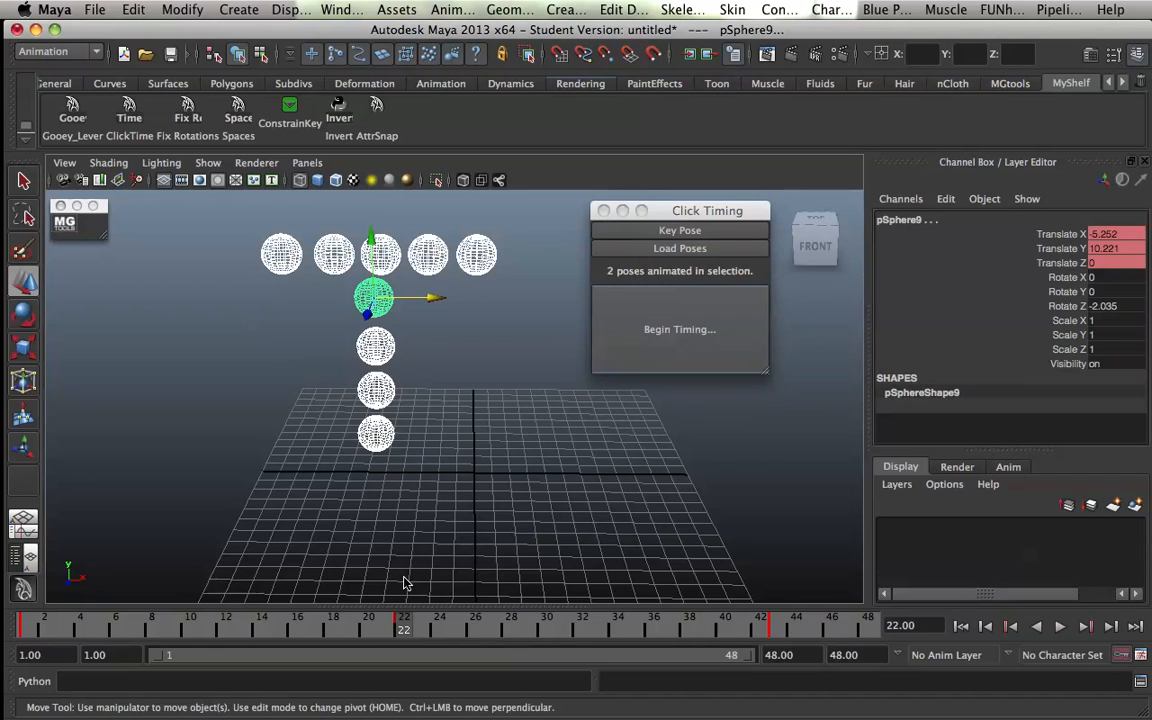
pyautogui.moveTo(407, 625)
pyautogui.mouseDown()
pyautogui.moveTo(352, 630)
pyautogui.moveTo(779, 630)
pyautogui.moveTo(338, 598)
pyautogui.mouseUp()
pyautogui.click(402, 628)
pyautogui.click(651, 232)
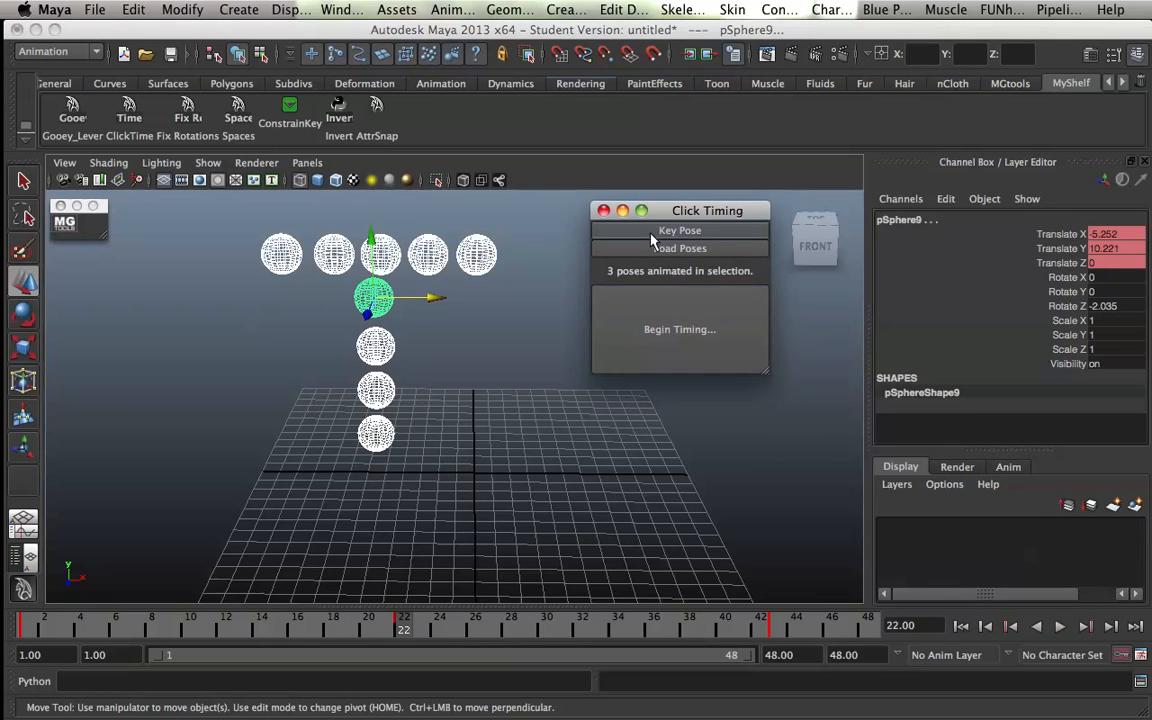
# Key an extra pose for all selected spheres at frame 10 with Key Pose, and undo it.
pyautogui.click(407, 641)
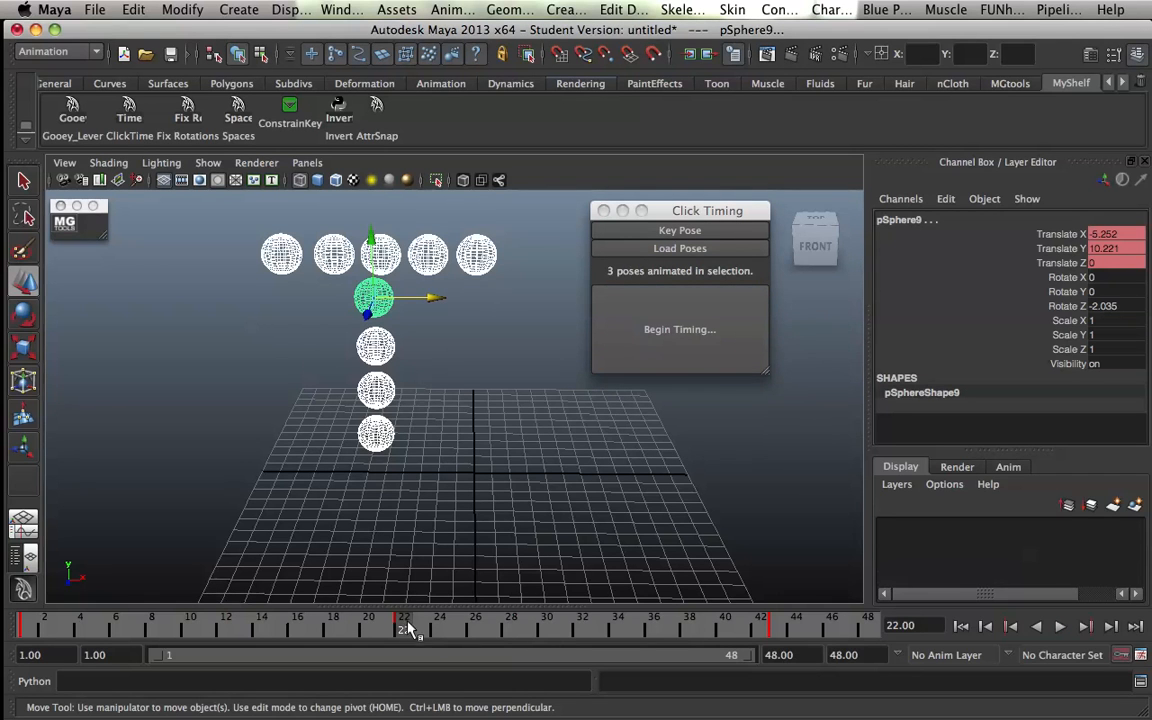
pyautogui.moveTo(410, 628); pyautogui.dragTo(200, 628)
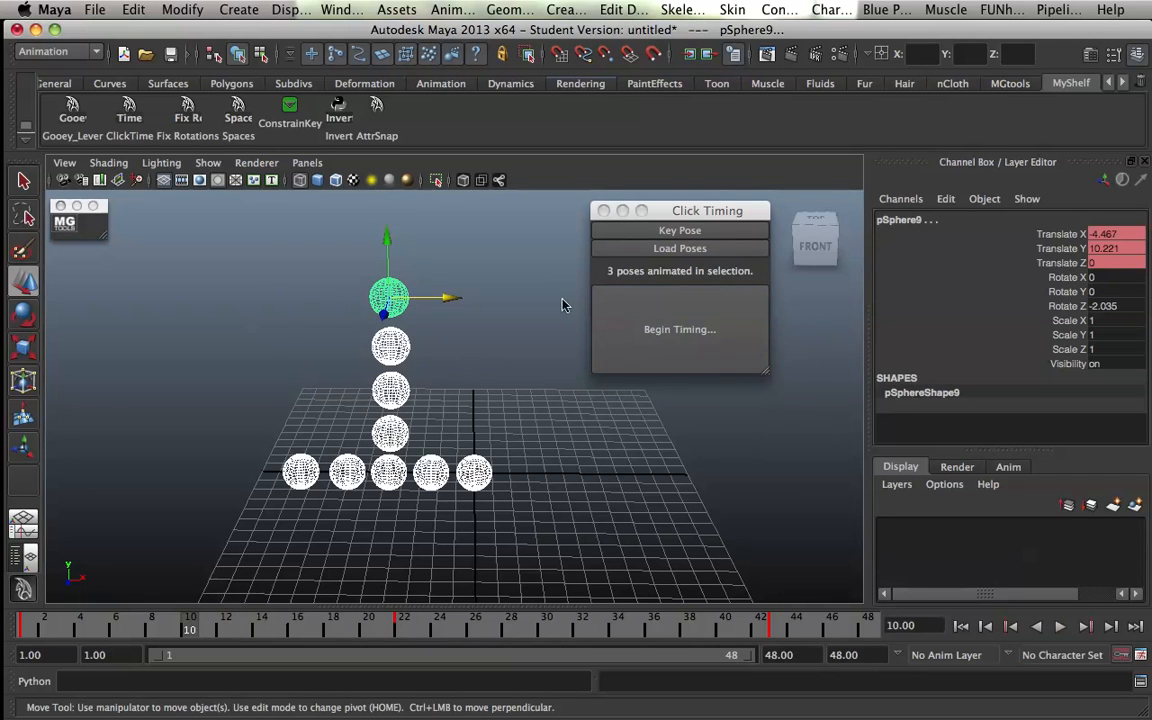
pyautogui.click(678, 231)
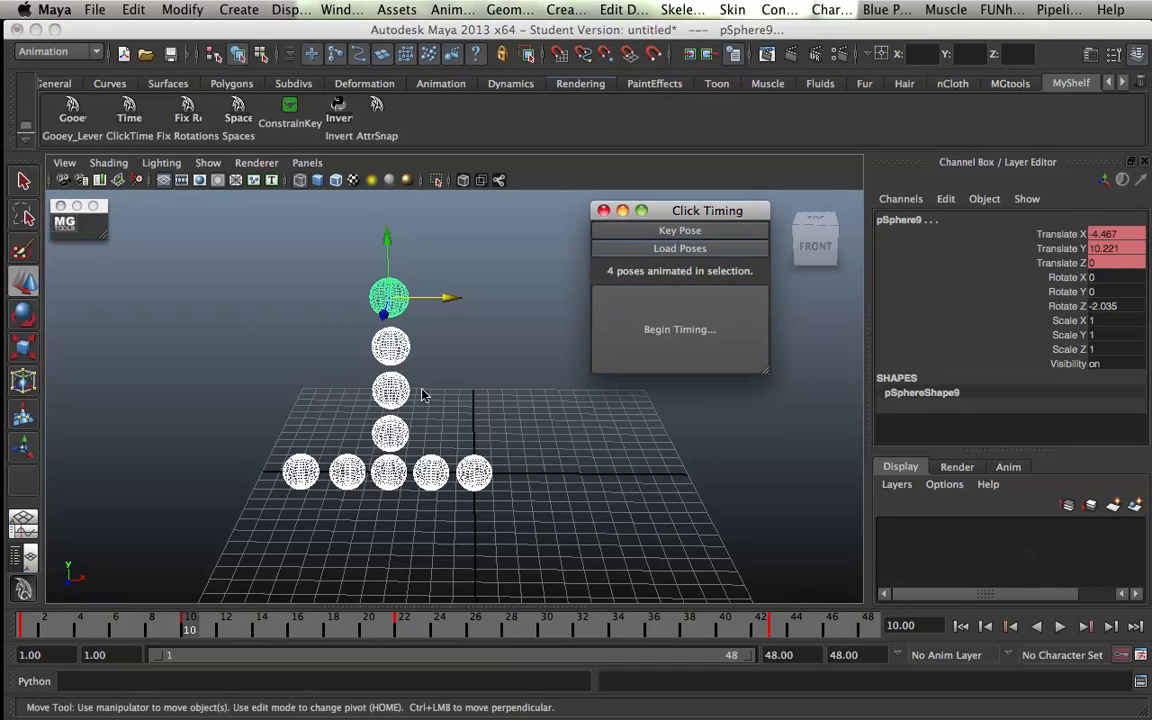
pyautogui.moveTo(191, 623); pyautogui.dragTo(298, 628)
pyautogui.press('z')
# Reselect all the spheres and frame all of their animation curves in the enlarged Graph Editor.
pyautogui.moveTo(189, 632); pyautogui.dragTo(432, 329)
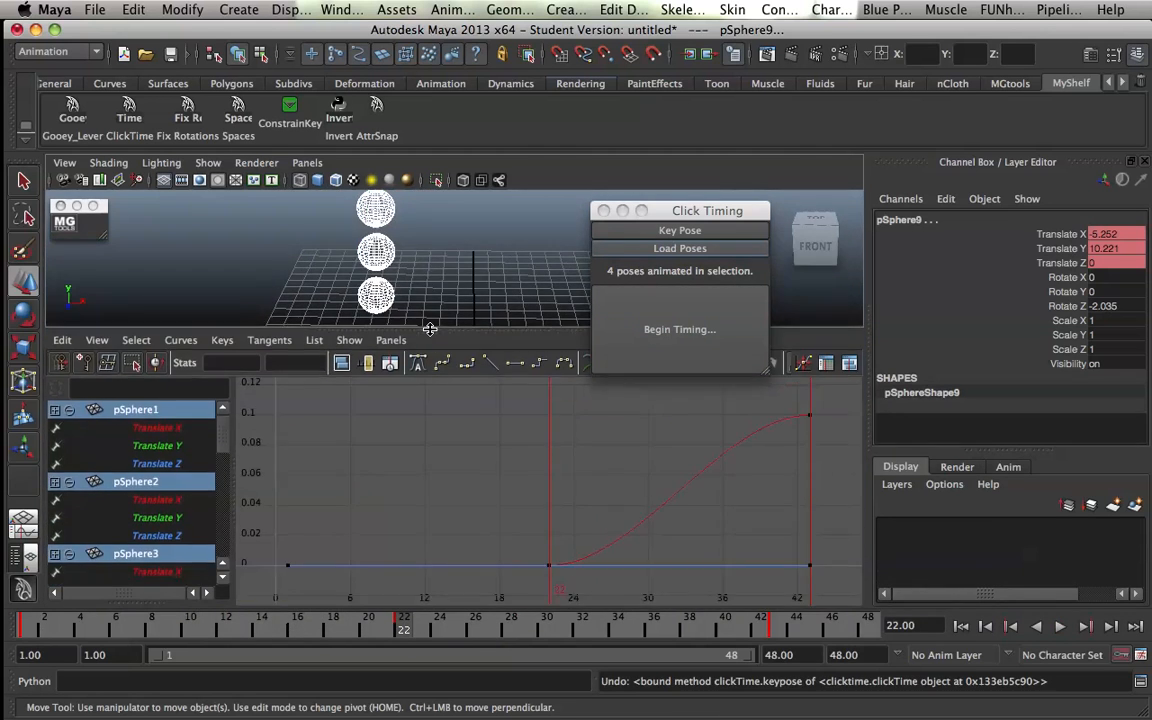
pyautogui.click(255, 306)
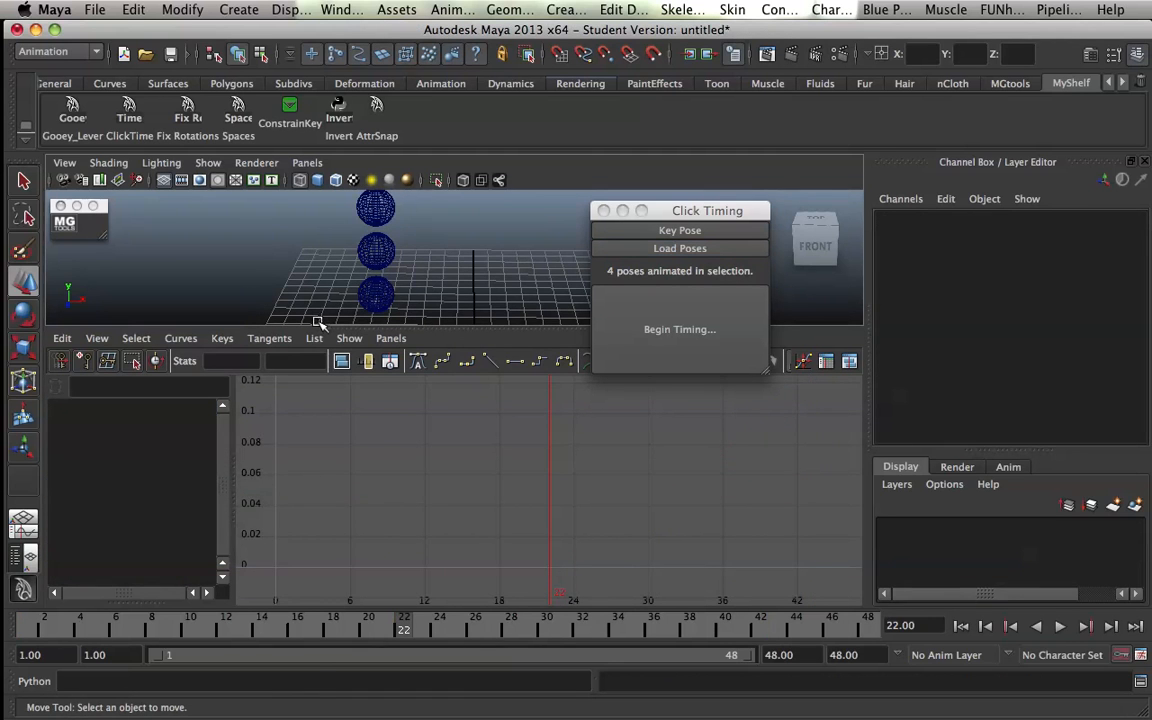
pyautogui.moveTo(316, 330); pyautogui.dragTo(290, 481)
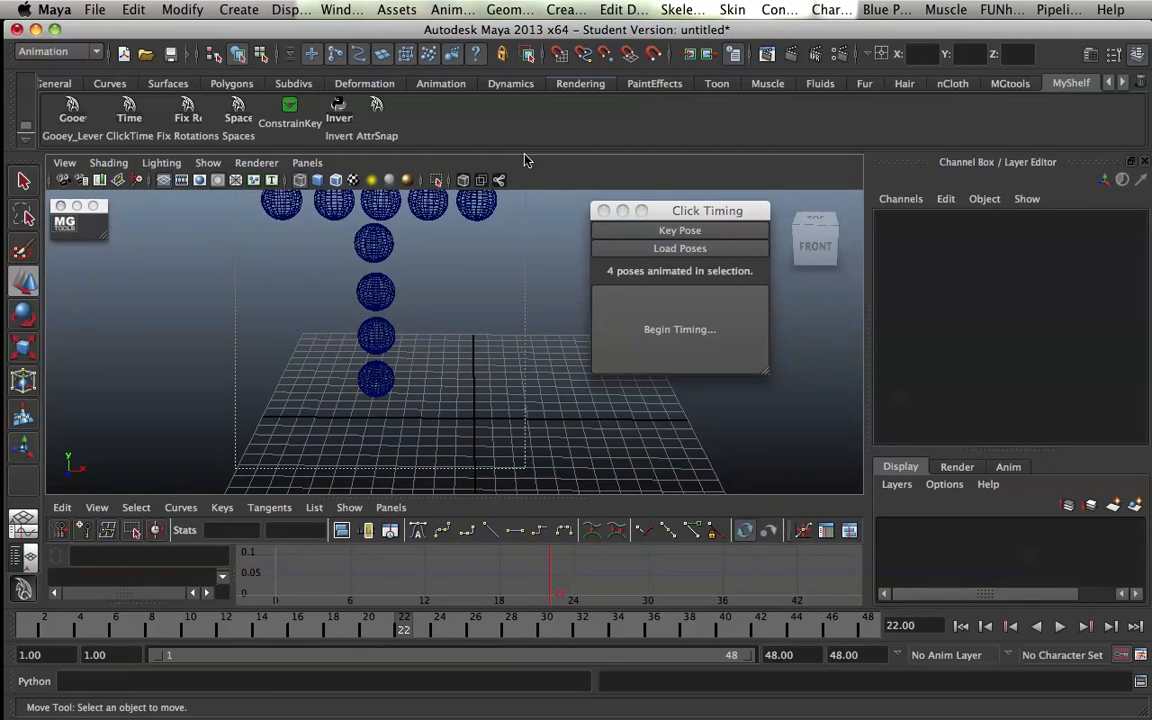
pyautogui.click(374, 243)
pyautogui.moveTo(420, 497); pyautogui.dragTo(430, 345)
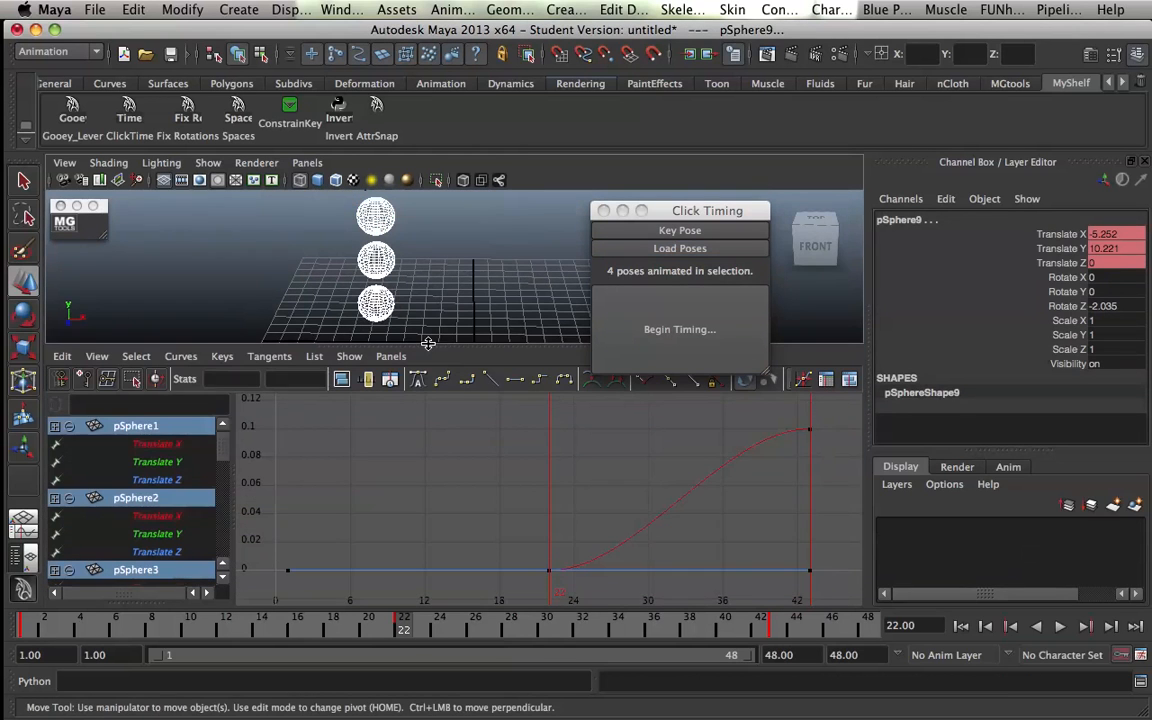
pyautogui.click(96, 356)
pyautogui.click(125, 460)
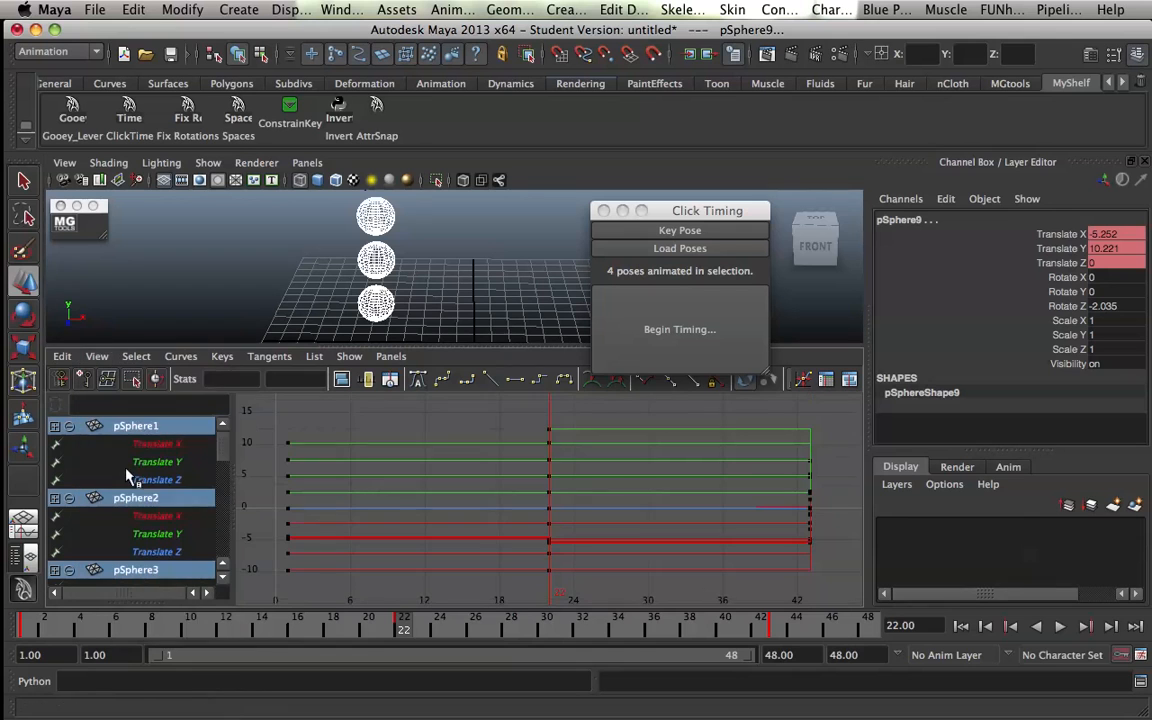
# Load only the keys at frames 1 and 43 of all sphere curves into Click Timing as poses, and clear the key selection.
pyautogui.moveTo(369, 419); pyautogui.dragTo(258, 608)
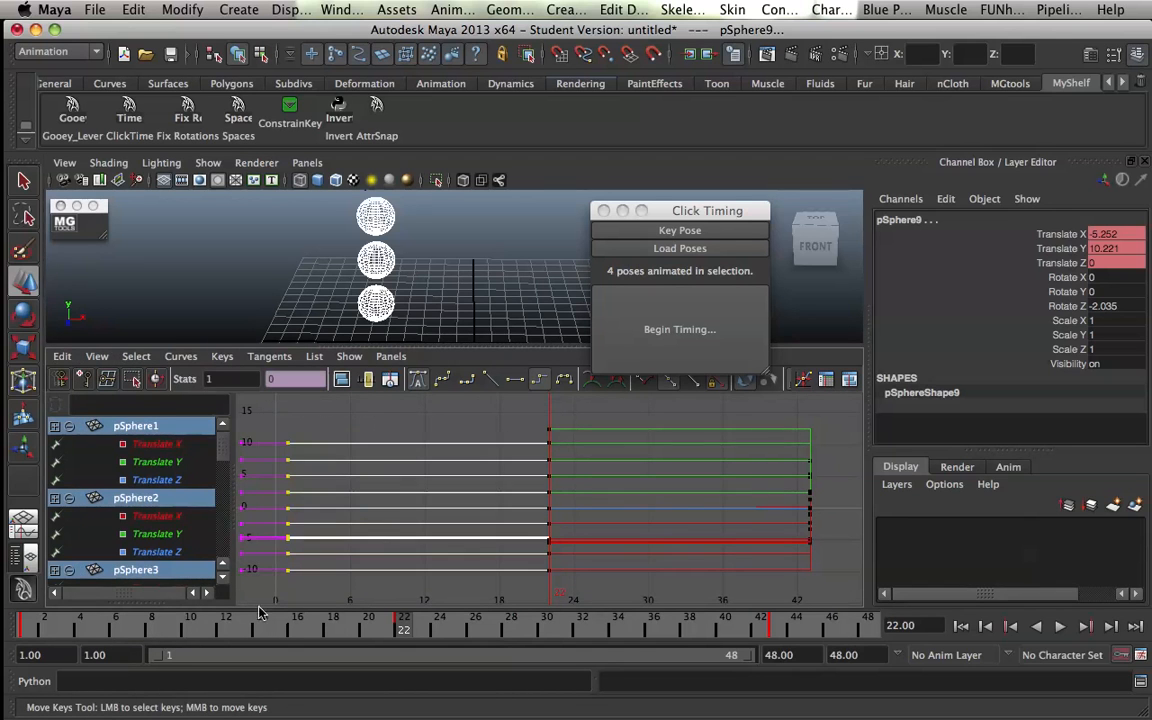
pyautogui.keyDown('shift'); pyautogui.moveTo(837, 417); pyautogui.dragTo(756, 602); pyautogui.keyUp('shift')
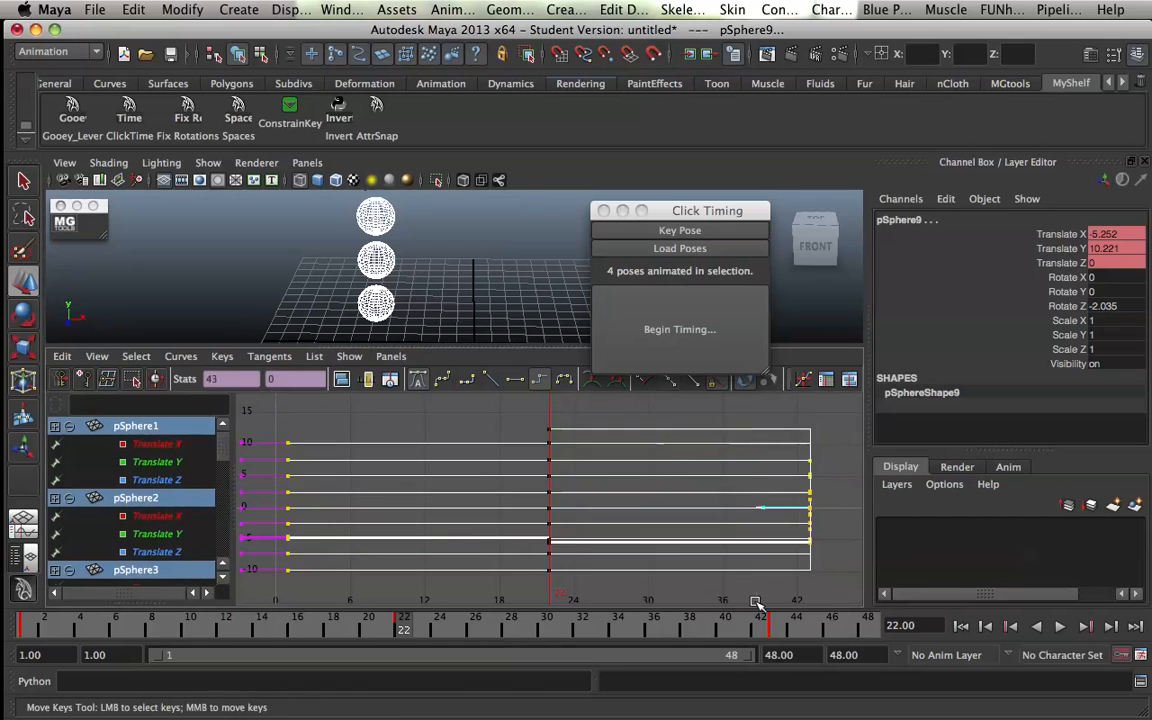
pyautogui.click(646, 251)
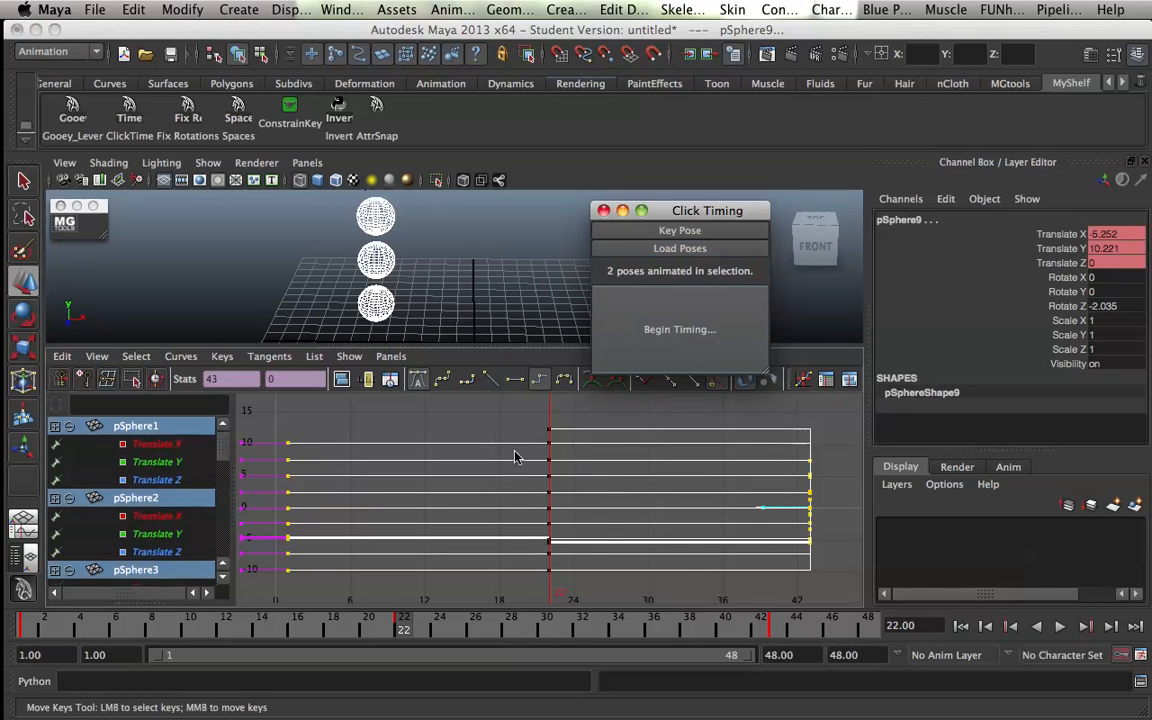
pyautogui.click(450, 424)
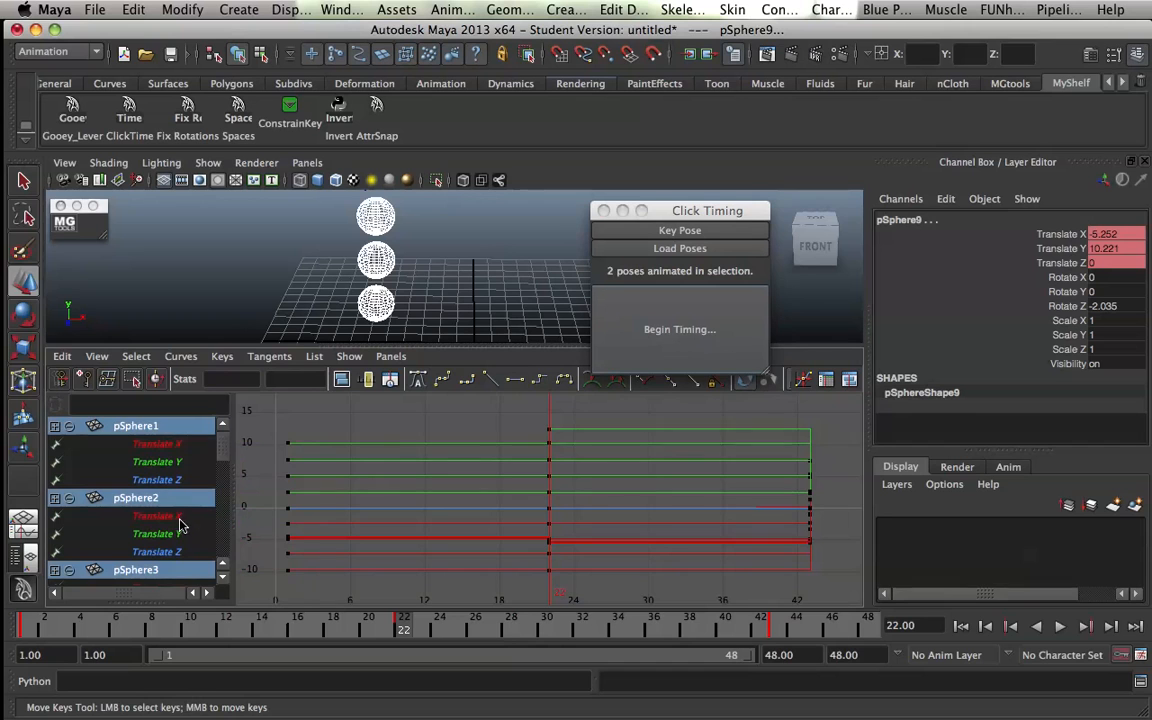
# Isolate the Translate X and Translate Y curves of pSphere1, pSphere2, pSphere5 and pSphere6 in the Graph Editor.
pyautogui.moveTo(178, 445); pyautogui.dragTo(176, 468)
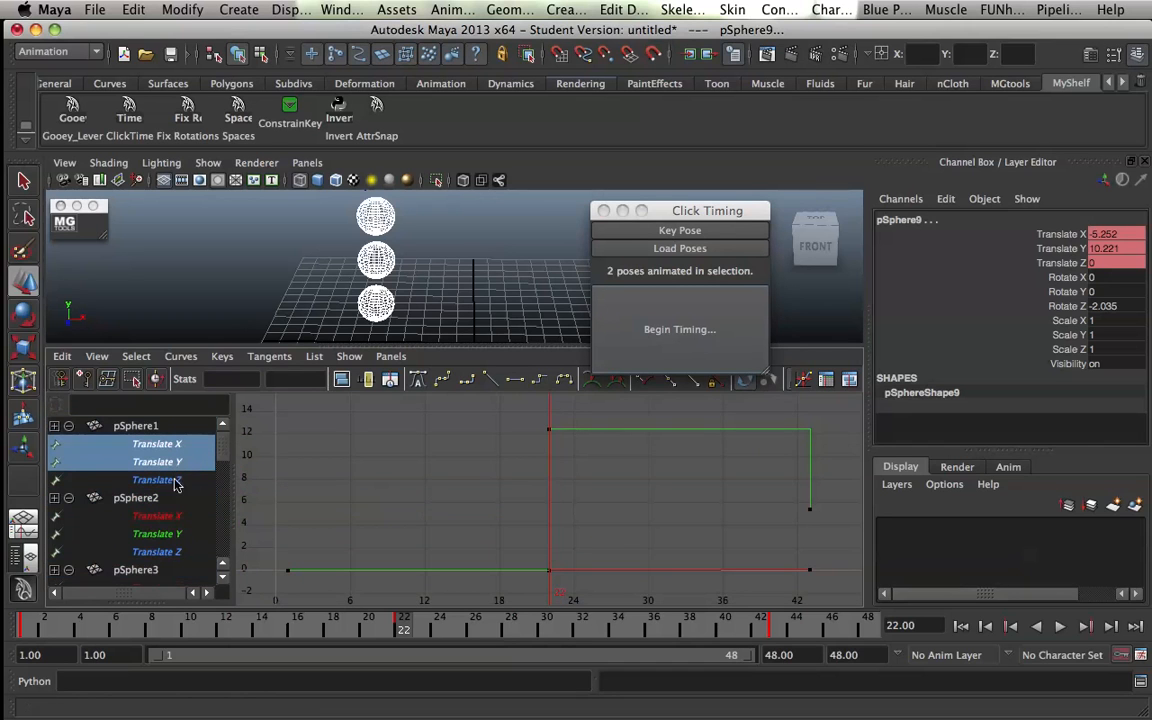
pyautogui.keyDown('super'); pyautogui.click(170, 521); pyautogui.keyUp('super')
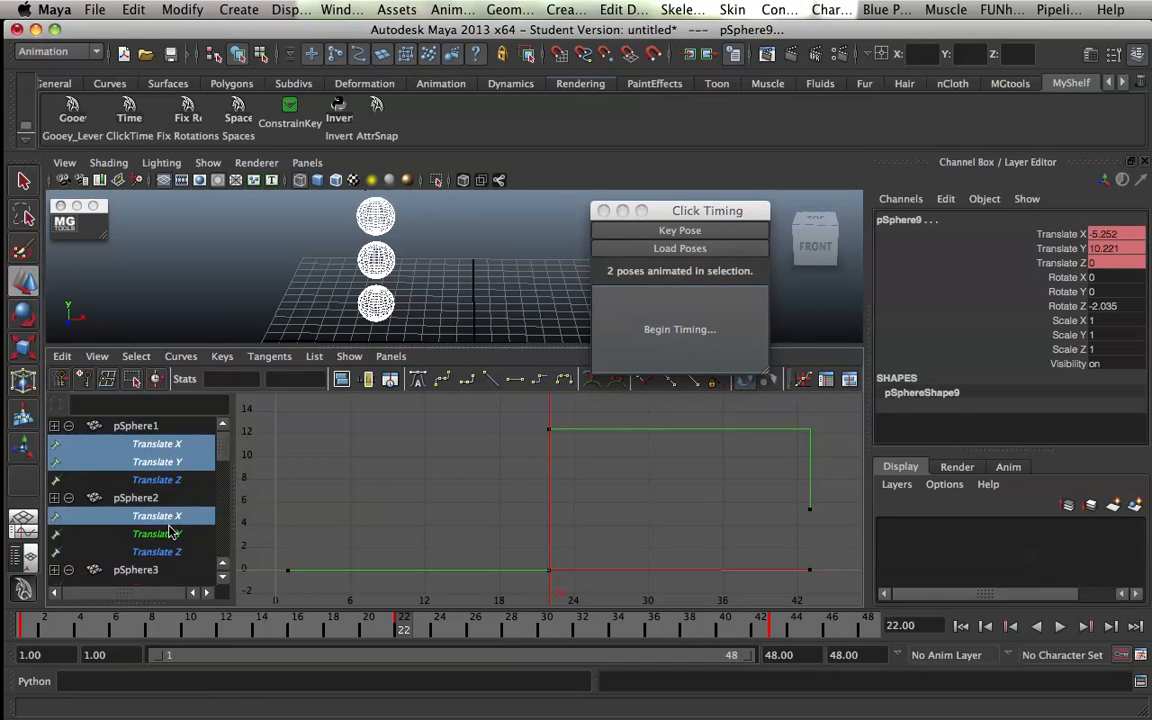
pyautogui.keyDown('super'); pyautogui.click(170, 536); pyautogui.keyUp('super')
pyautogui.scroll(-5, 195, 496)
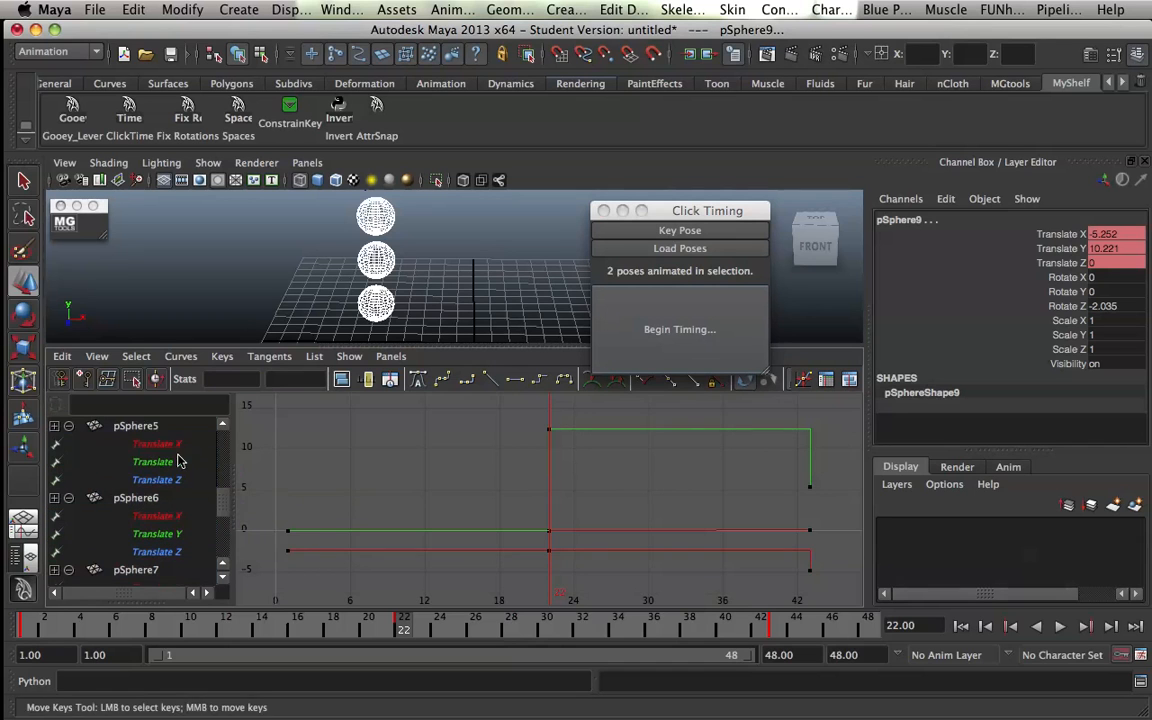
pyautogui.keyDown('super'); pyautogui.click(157, 443); pyautogui.keyUp('super')
pyautogui.keyDown('super'); pyautogui.click(157, 461); pyautogui.keyUp('super')
pyautogui.keyDown('ctrl'); pyautogui.click(172, 532); pyautogui.keyUp('ctrl')
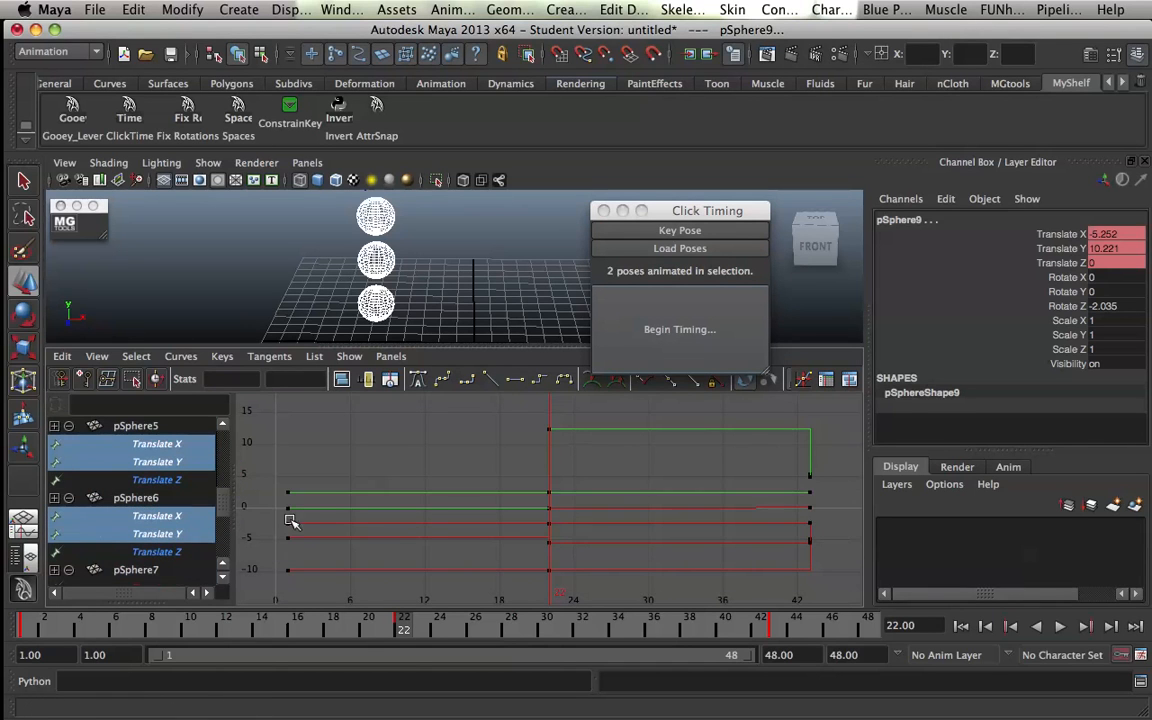
pyautogui.scroll(10, 411, 527)
pyautogui.scroll(-12, 411, 527)
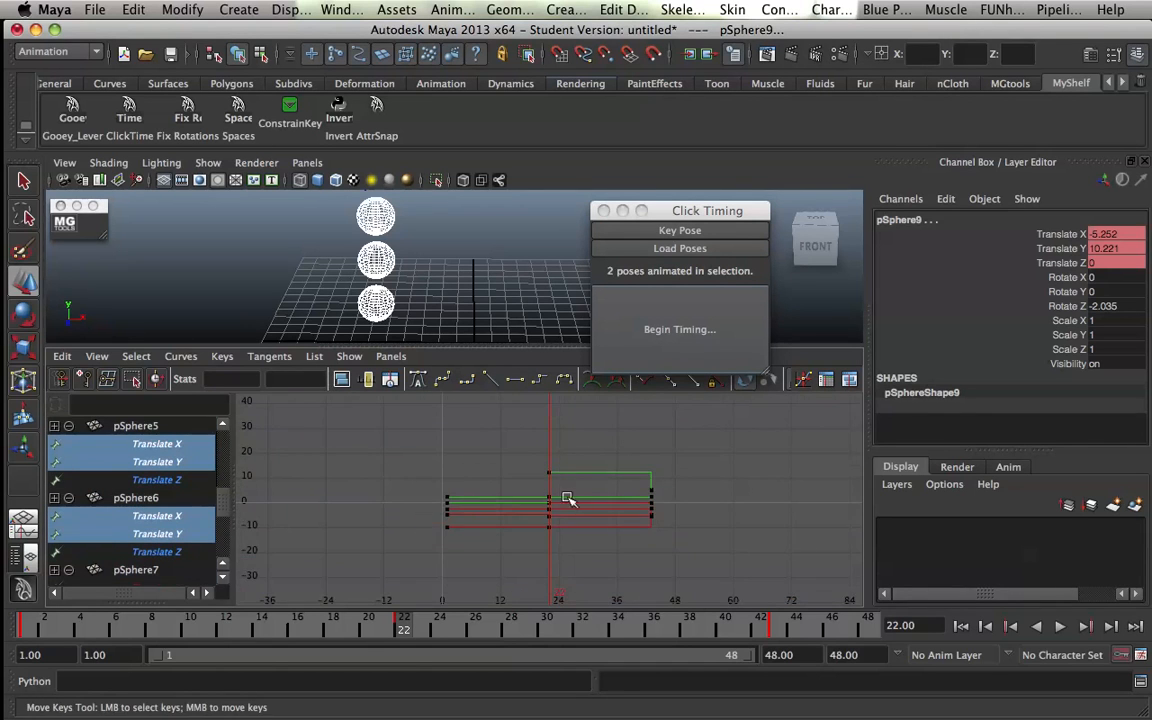
# Add the Translate Y curve of pSphere7 and the Translate X and Translate Y curves of pSphere8 to the Graph Editor selection.
pyautogui.moveTo(228, 503); pyautogui.dragTo(226, 438)
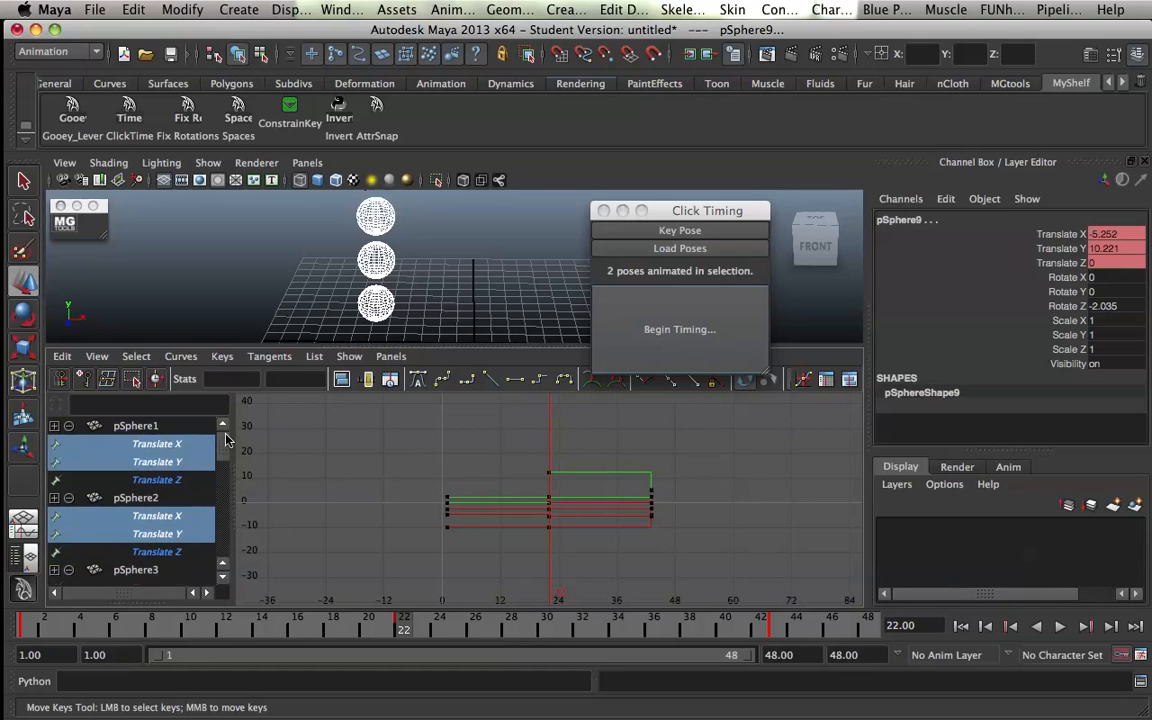
pyautogui.scroll(-6, 178, 520)
pyautogui.scroll(3, 183, 510)
pyautogui.scroll(-3, 172, 515)
pyautogui.keyDown('super'); pyautogui.click(164, 516); pyautogui.keyUp('super')
pyautogui.keyDown('super'); pyautogui.click(159, 534); pyautogui.keyUp('super')
pyautogui.keyDown('super'); pyautogui.click(166, 455); pyautogui.keyUp('super')
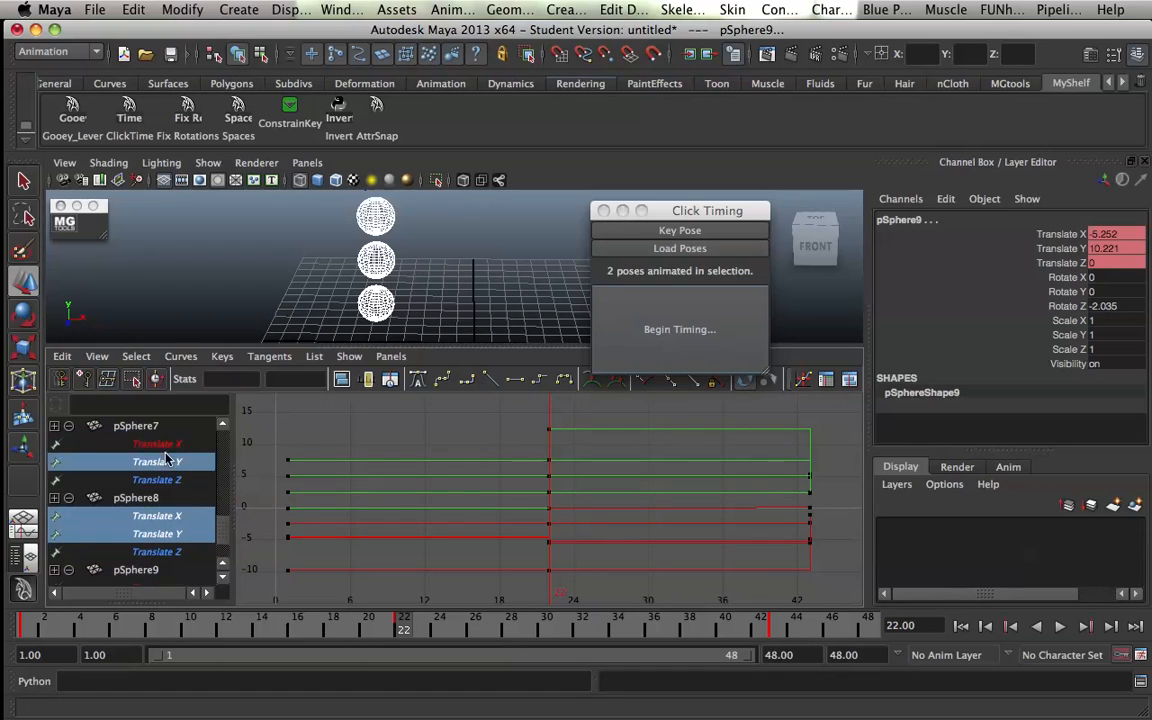
# Dismiss the Expression Editor and load the poses of the chosen translate curves in Click Timing.
pyautogui.keyDown('super'); pyautogui.doubleClick(165, 448); pyautogui.keyUp('super')
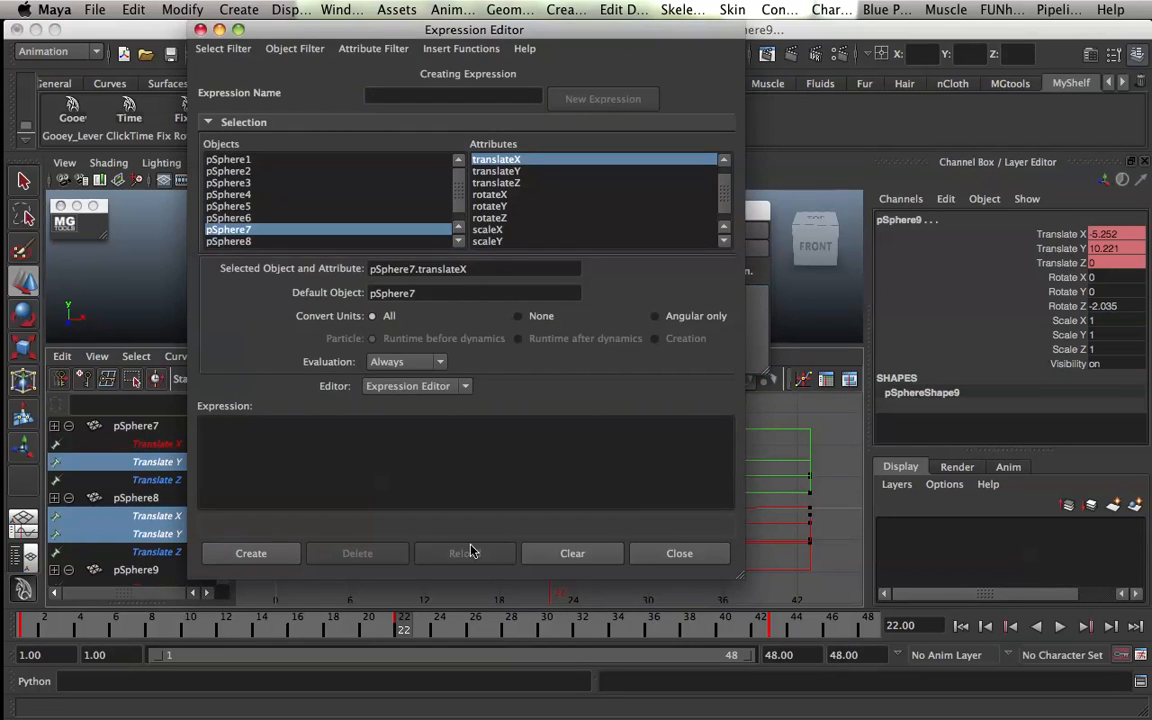
pyautogui.click(675, 553)
pyautogui.click(643, 250)
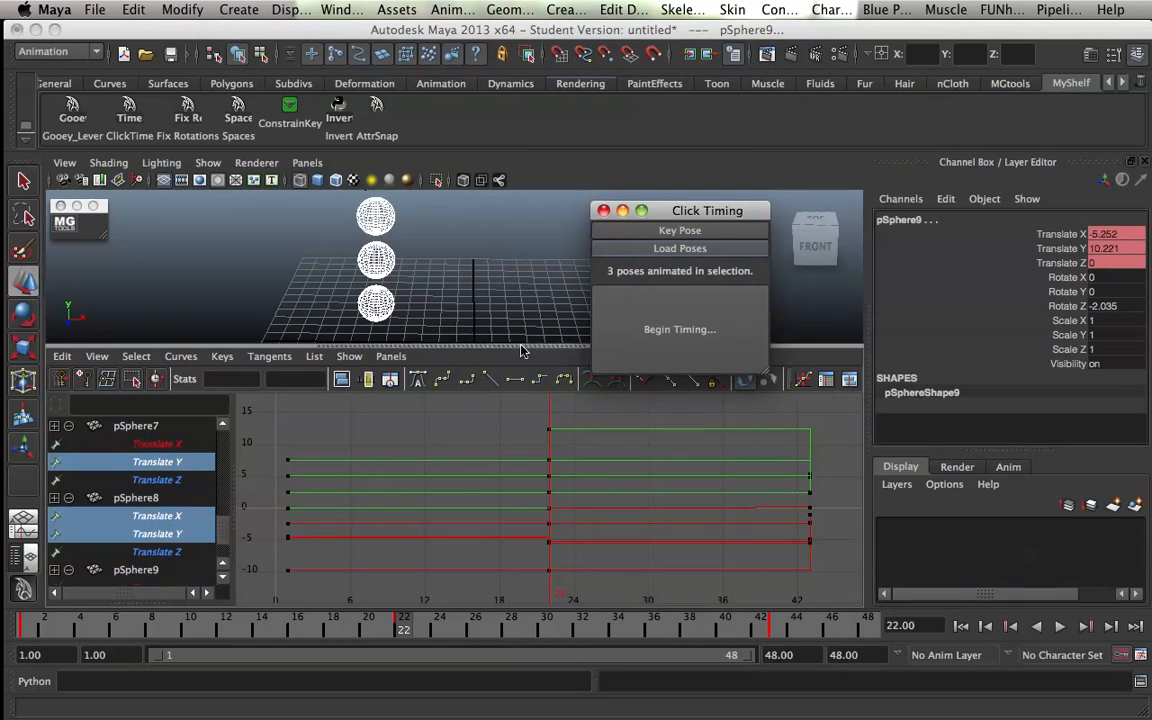
# Deselect all the spheres, maximize the perspective view and move the Click Timing window clear of the spheres.
pyautogui.click(270, 273)
pyautogui.click(270, 273)
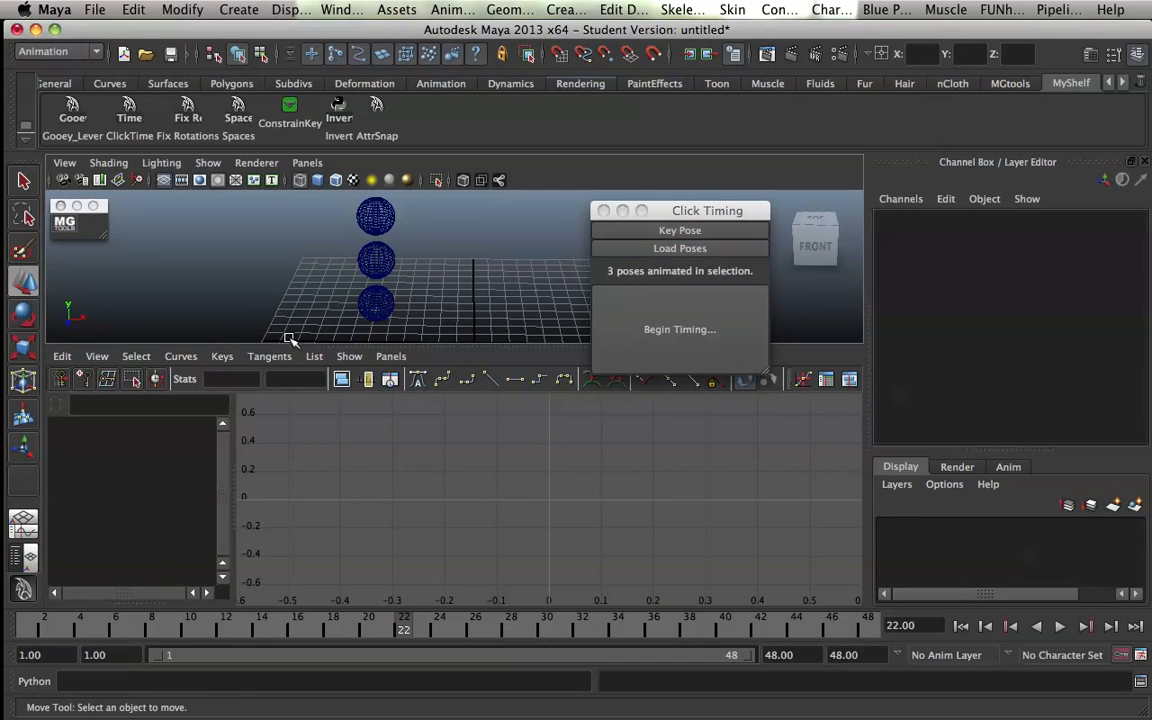
pyautogui.press('space')
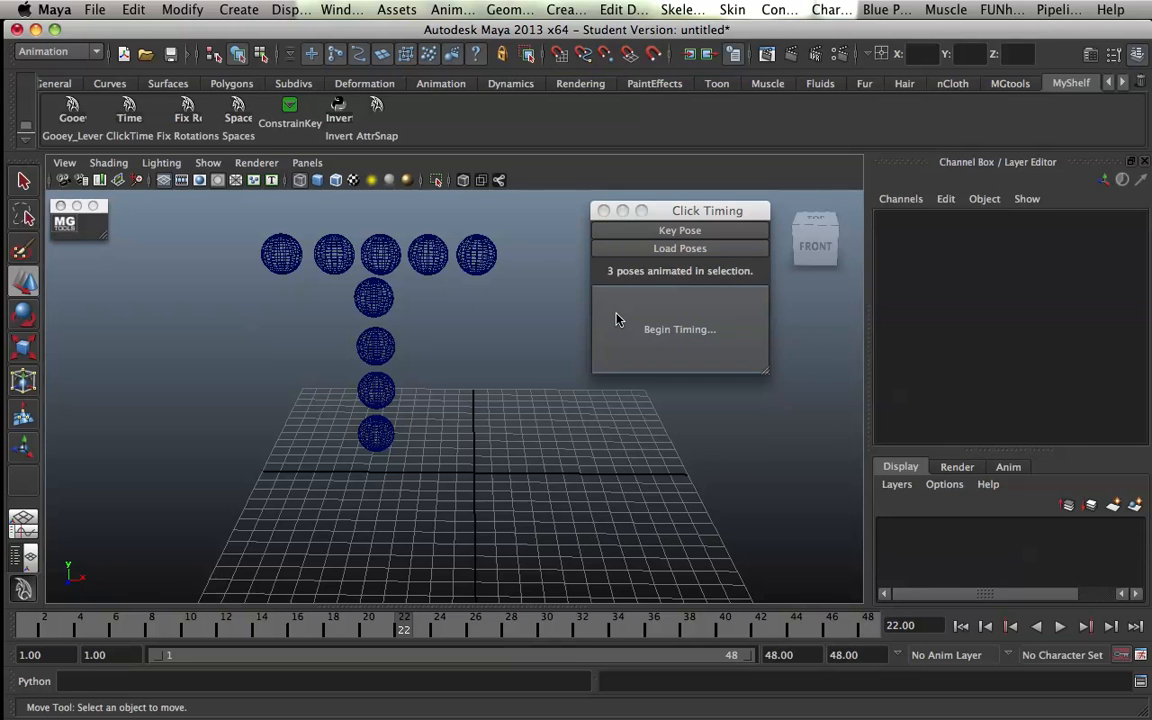
pyautogui.moveTo(672, 211); pyautogui.dragTo(707, 194)
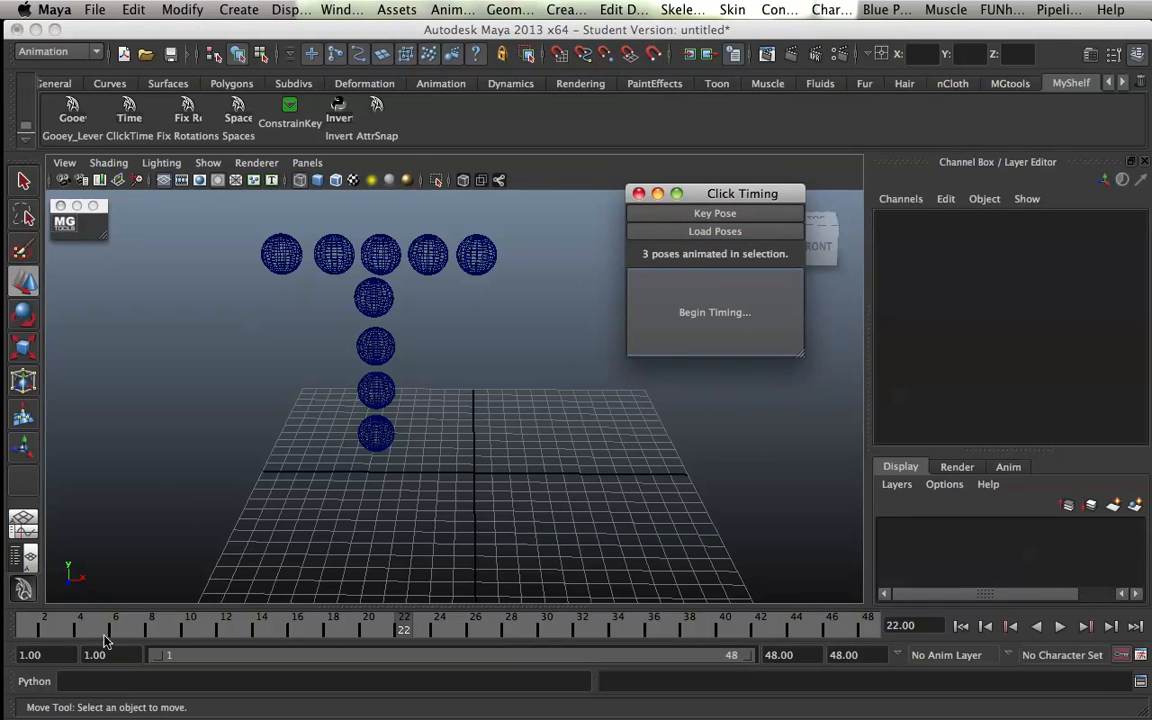
# Time out the loaded poses with Click Timing and inspect the selected spheres at frame 12.
pyautogui.click(728, 330)
pyautogui.click(728, 330)
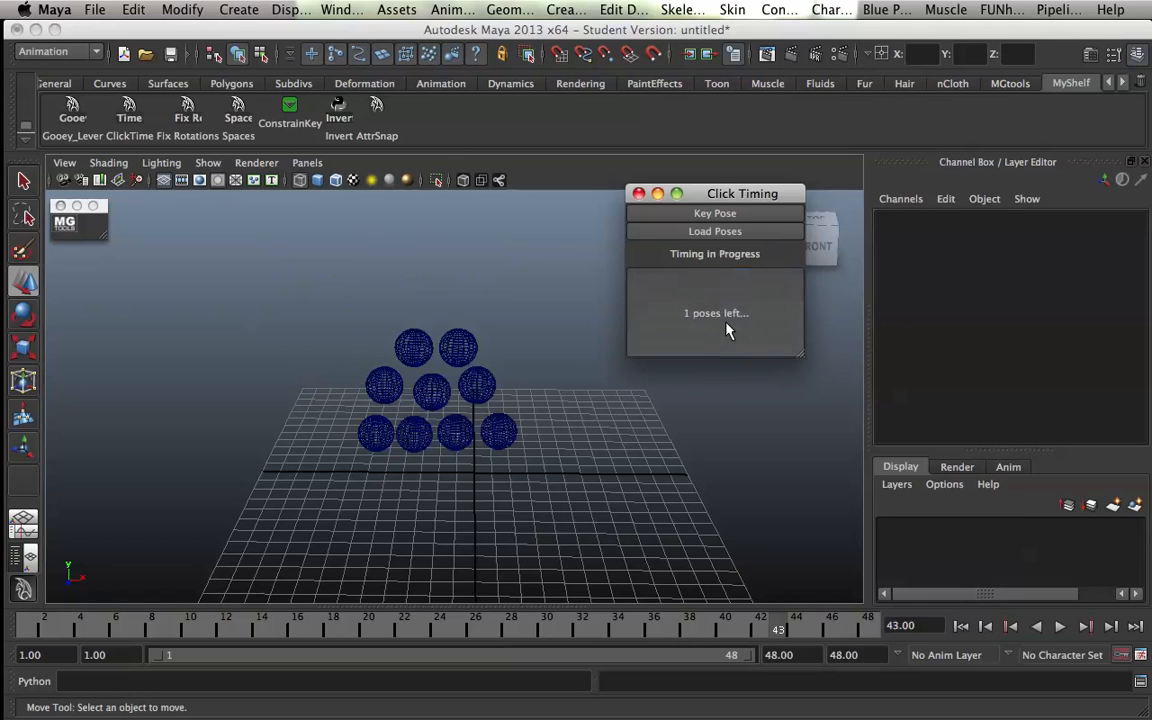
pyautogui.click(728, 330)
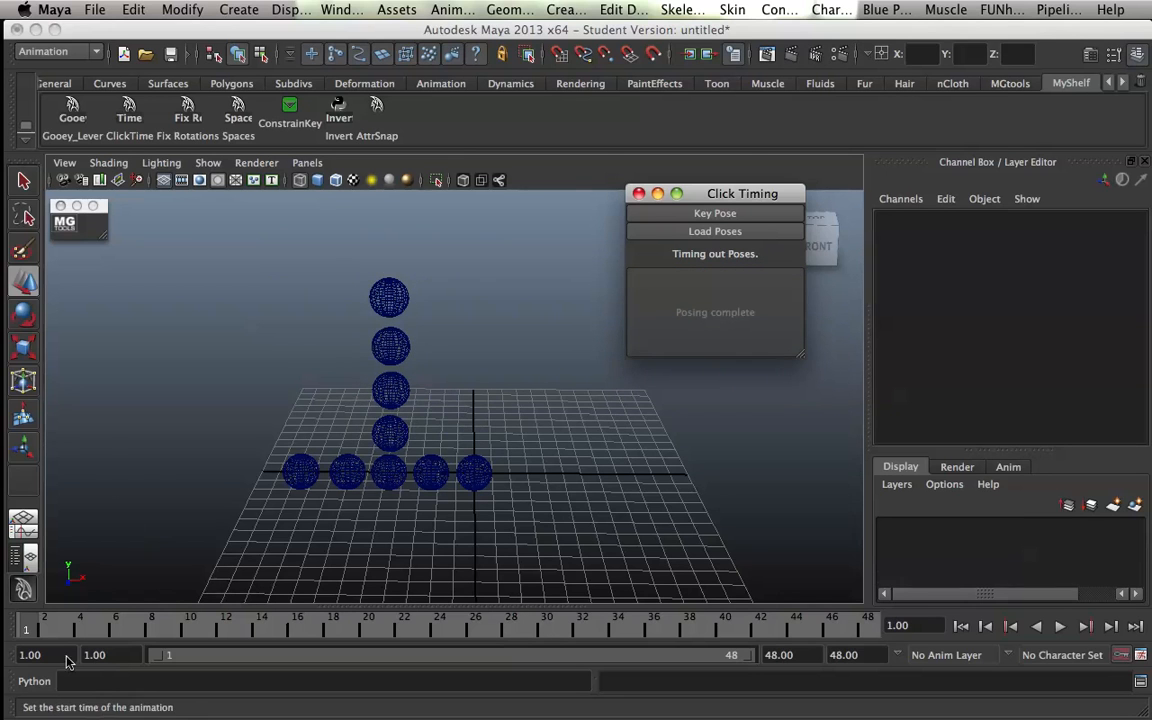
pyautogui.moveTo(57, 626); pyautogui.dragTo(26, 650)
pyautogui.click(222, 628)
pyautogui.moveTo(273, 508); pyautogui.dragTo(561, 226)
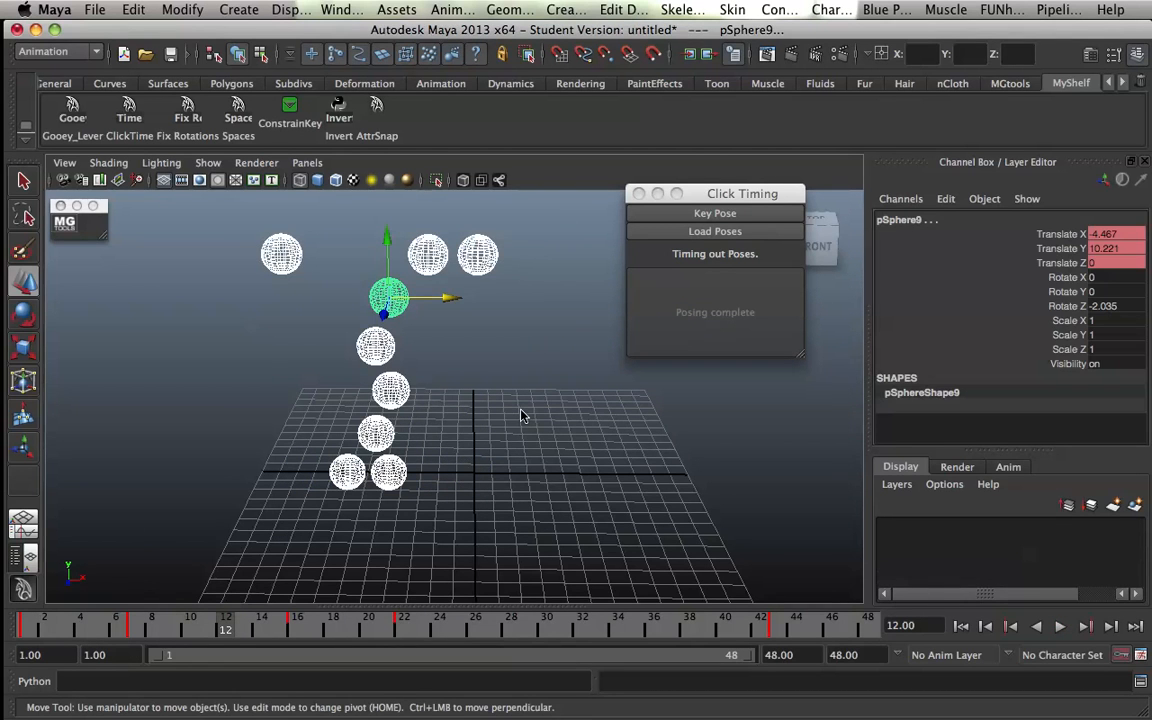
# Undo the retiming made from the partial curve selection.
pyautogui.press('z')
pyautogui.press('z')
pyautogui.press('z')
# Reselect all nine spheres, reload their poses and time them out to frames 4 and 8, scrubbing through the result.
pyautogui.moveTo(225, 530); pyautogui.dragTo(571, 298)
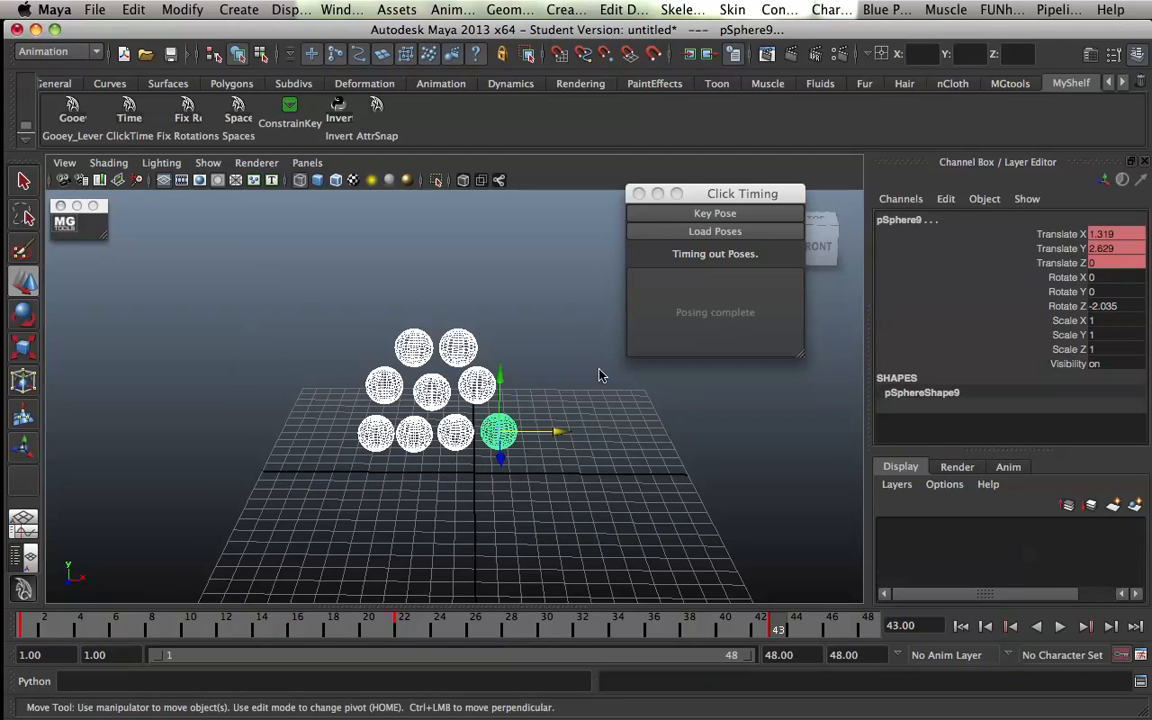
pyautogui.click(702, 229)
pyautogui.click(683, 318)
pyautogui.click(683, 318)
pyautogui.click(683, 318)
pyautogui.moveTo(34, 637); pyautogui.dragTo(243, 610)
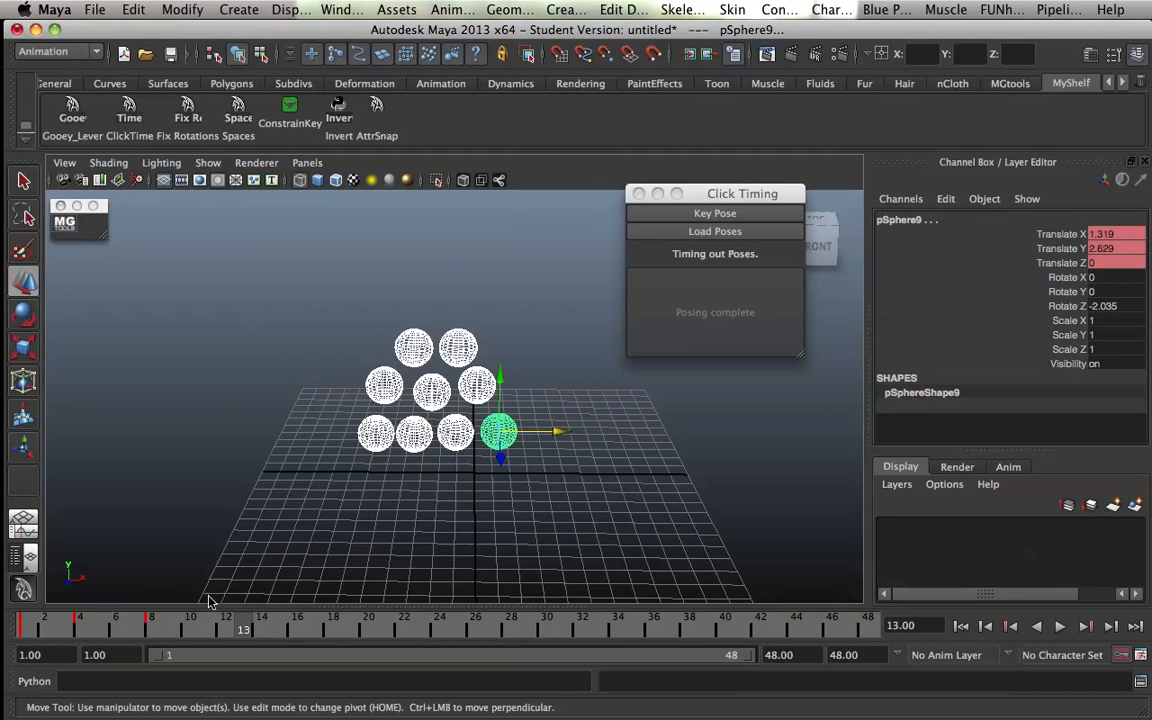
# Play back and scrub the retimed sphere animation to review its pose changes.
pyautogui.hotkey('alt', 'v')
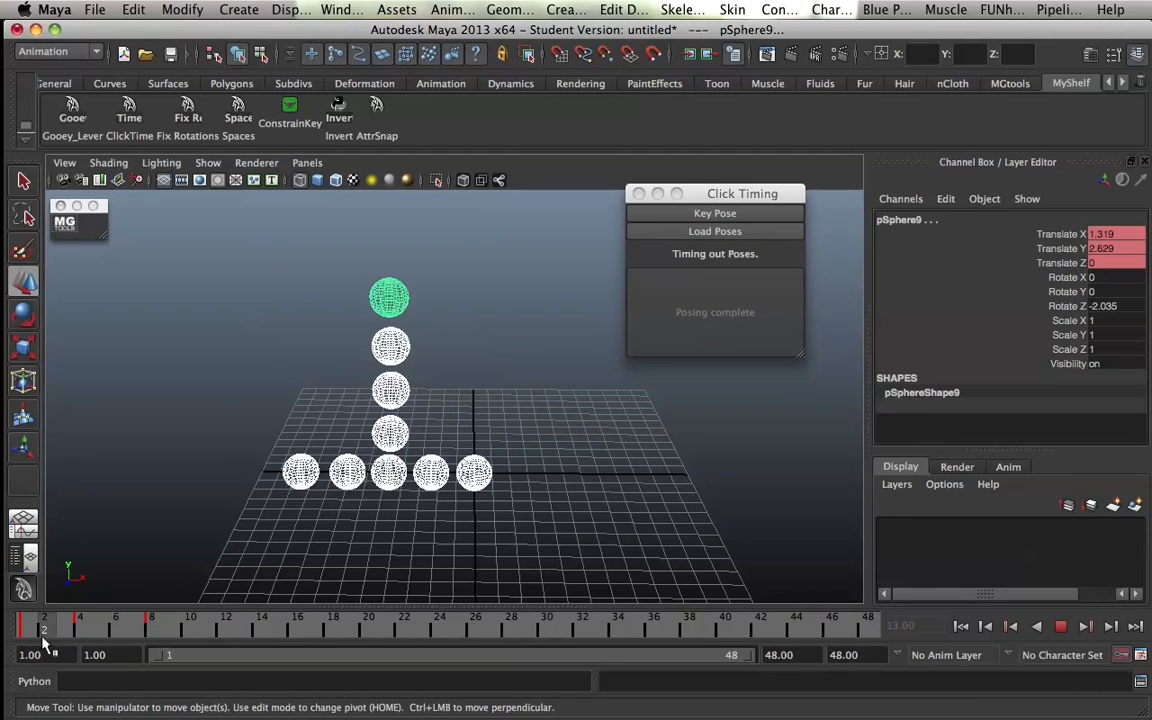
pyautogui.hotkey('alt', 'v')
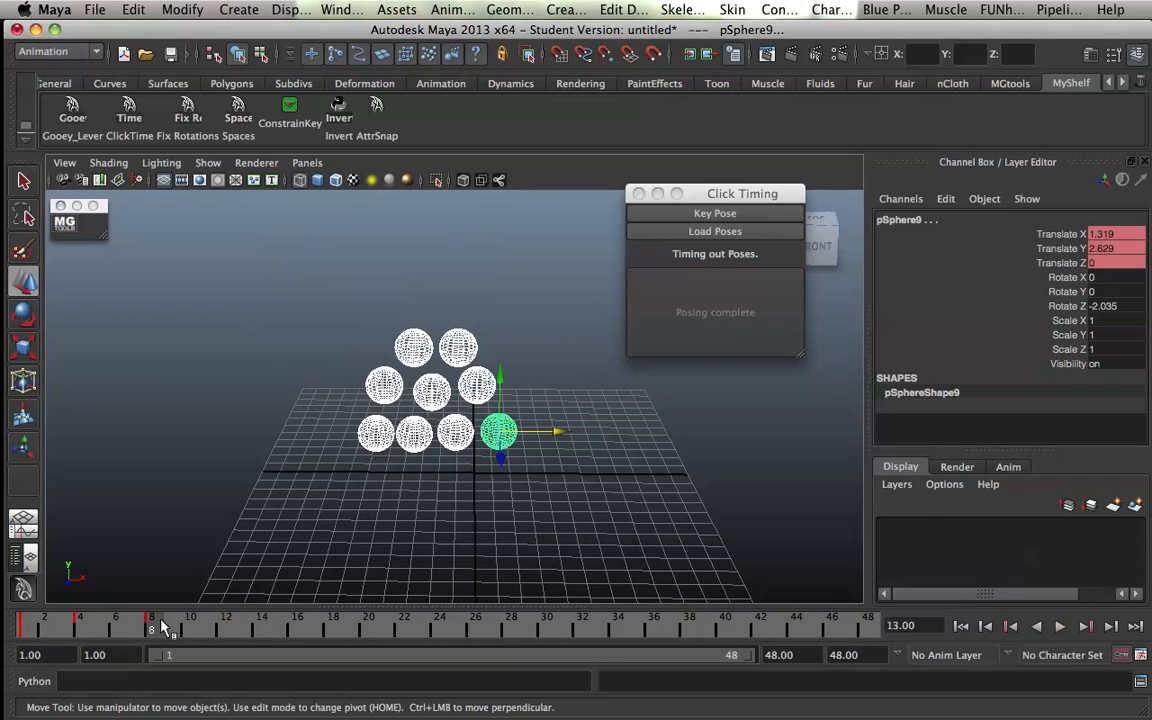
pyautogui.hotkey('alt', 'v')
pyautogui.click(364, 630)
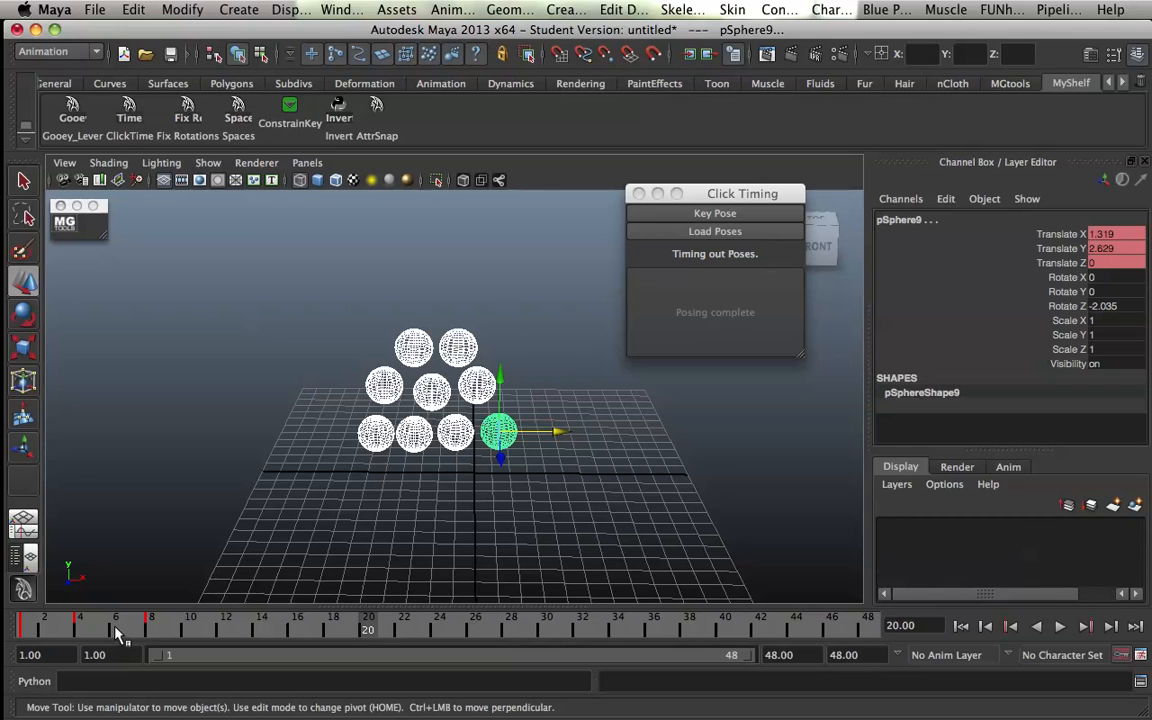
pyautogui.moveTo(115, 630)
pyautogui.mouseDown()
pyautogui.moveTo(51, 635)
pyautogui.moveTo(129, 636)
pyautogui.moveTo(74, 632)
pyautogui.moveTo(97, 633)
pyautogui.mouseUp()
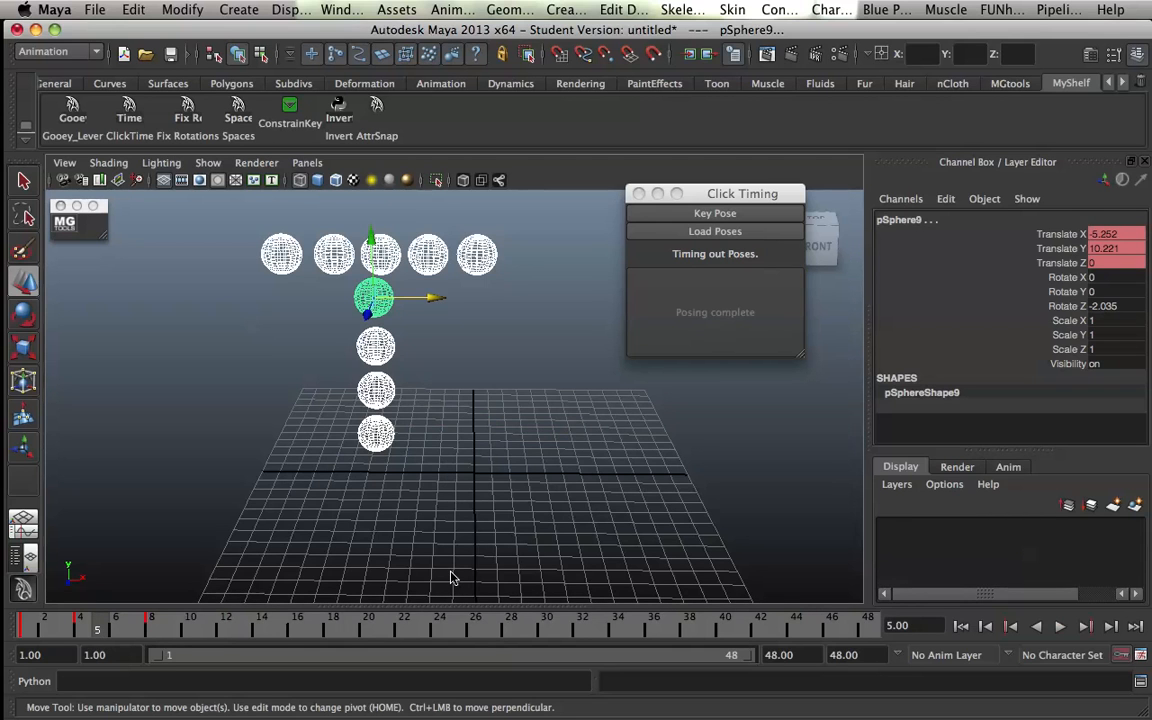
pyautogui.moveTo(103, 628)
pyautogui.mouseDown()
pyautogui.moveTo(69, 628)
pyautogui.moveTo(97, 628)
pyautogui.mouseUp()
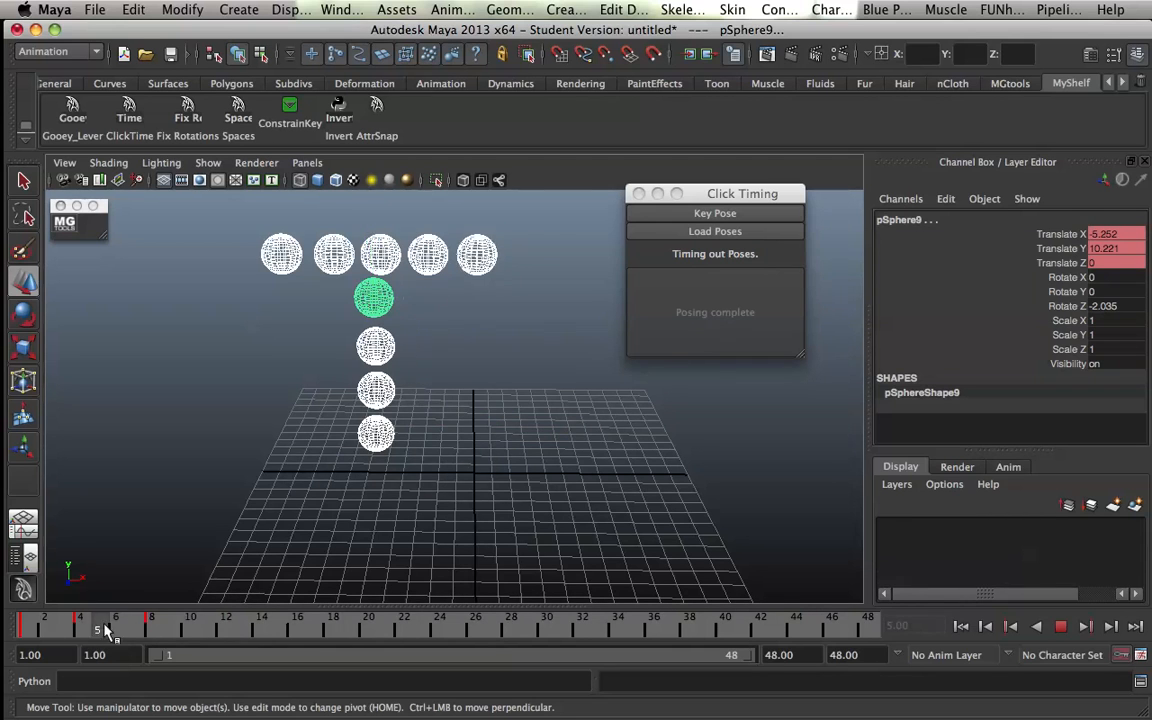